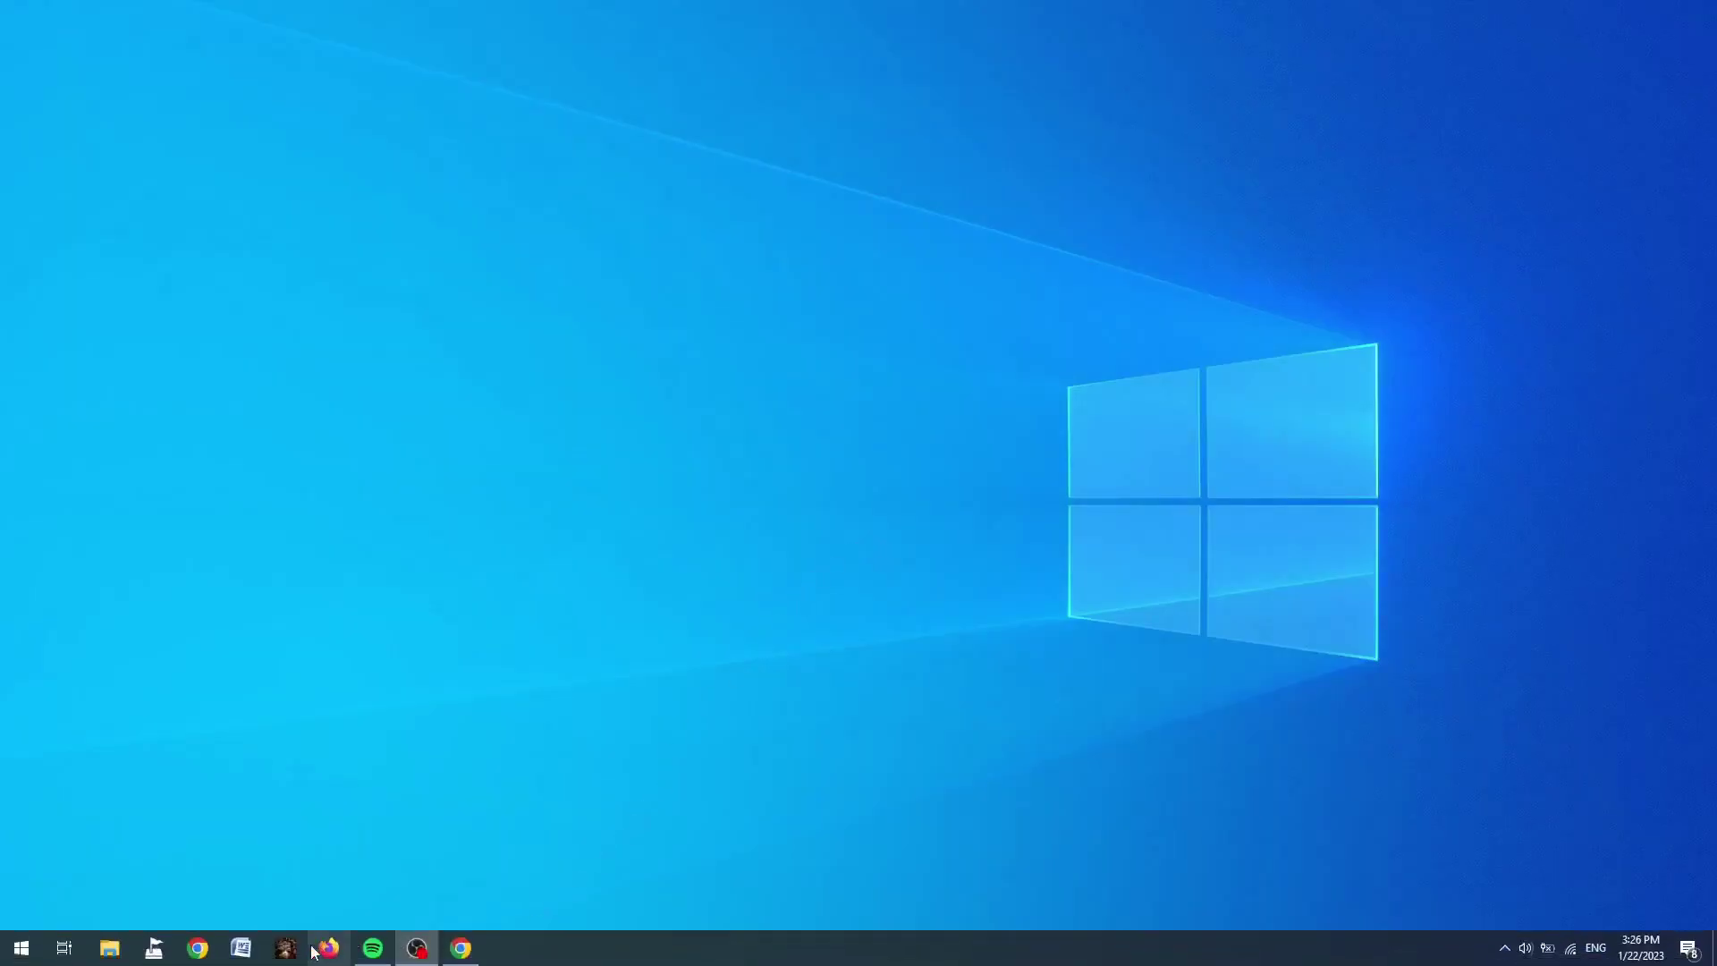
Open Chrome and load the manjaro.org website.
left_click(461, 948)
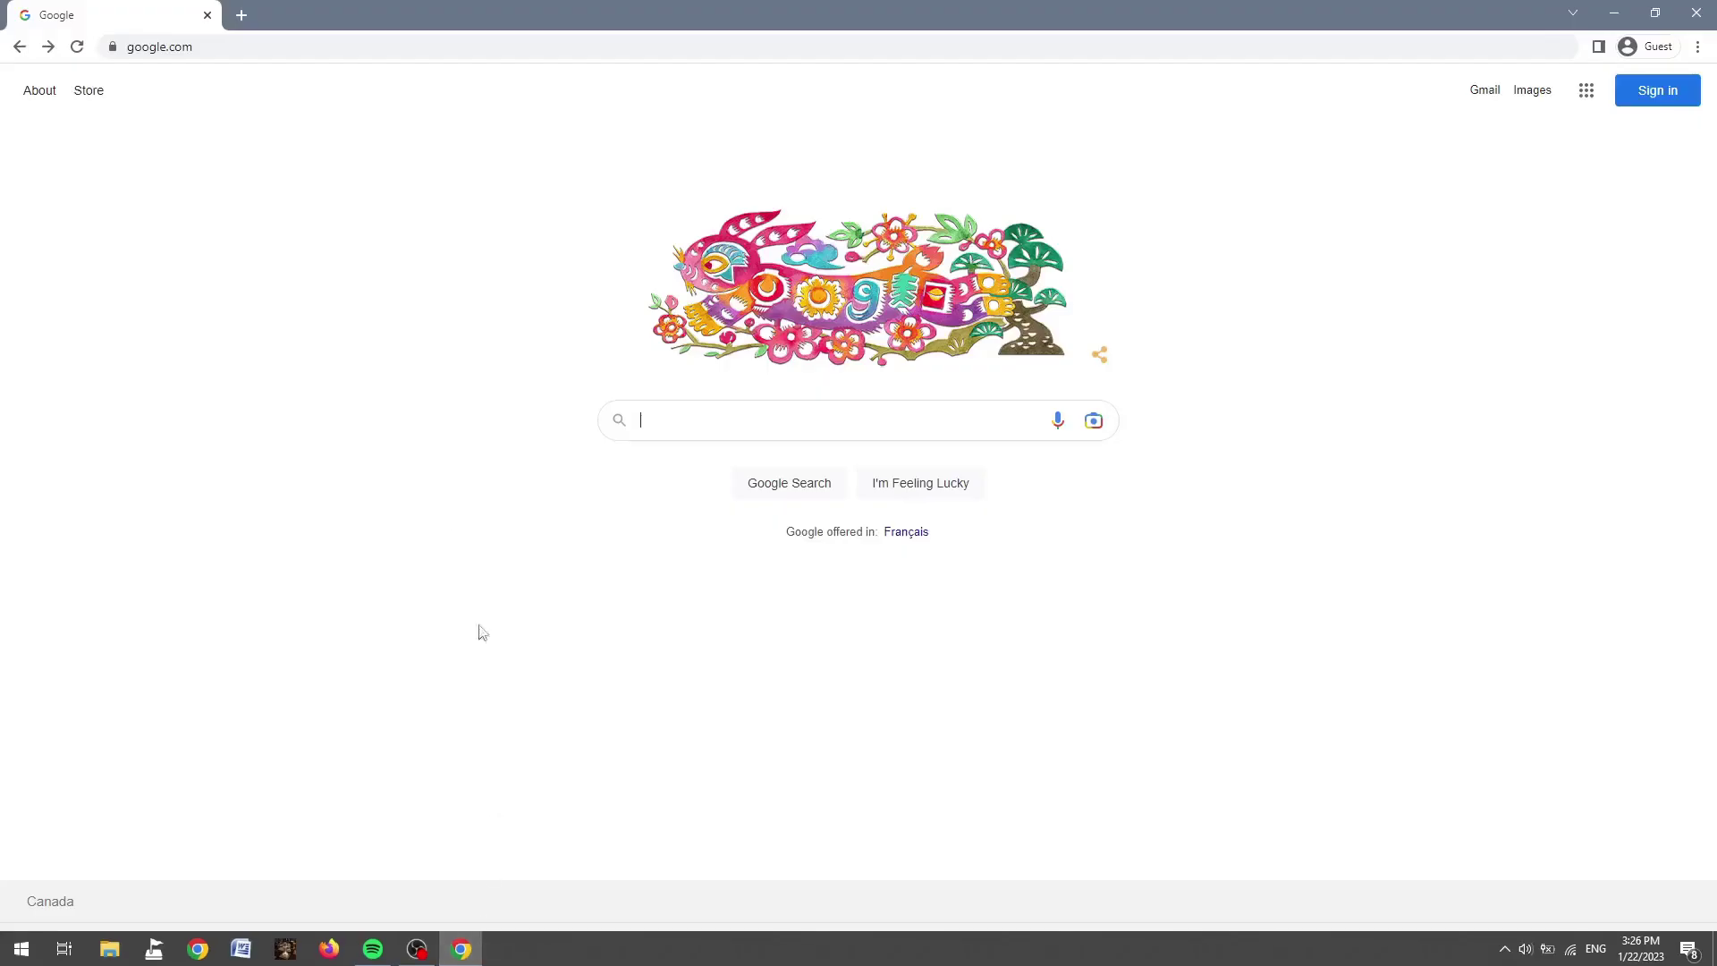
left_click(295, 50)
right_click(295, 54)
left_click(395, 176)
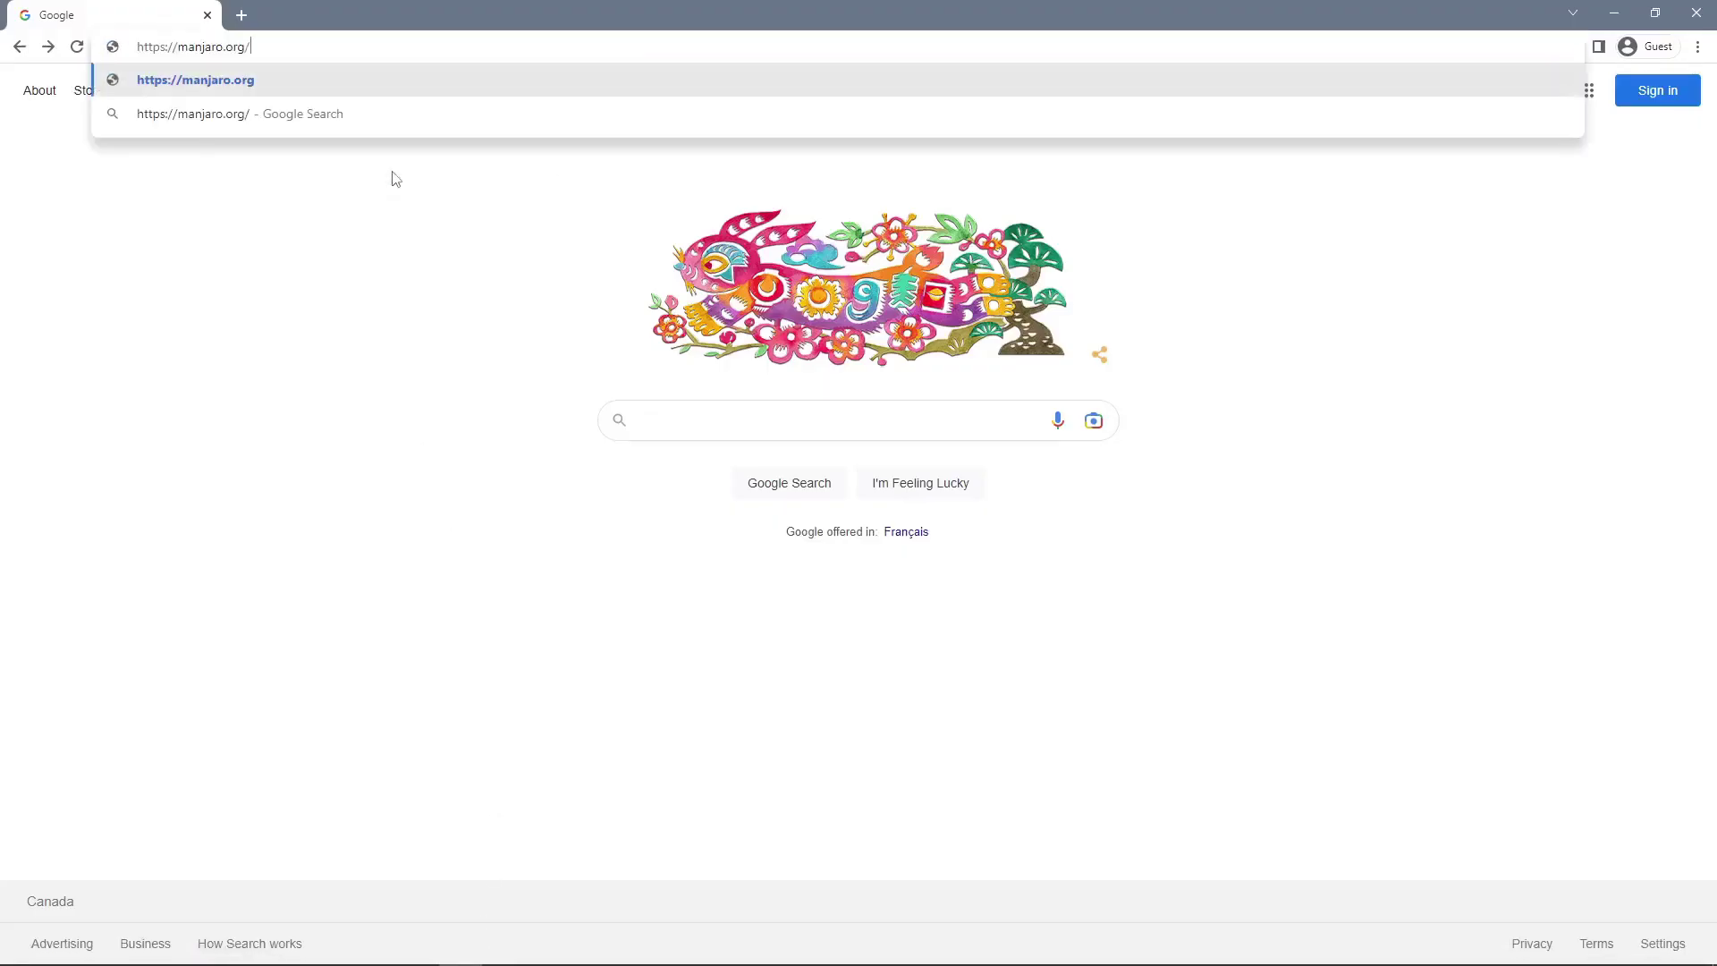
key("Return")
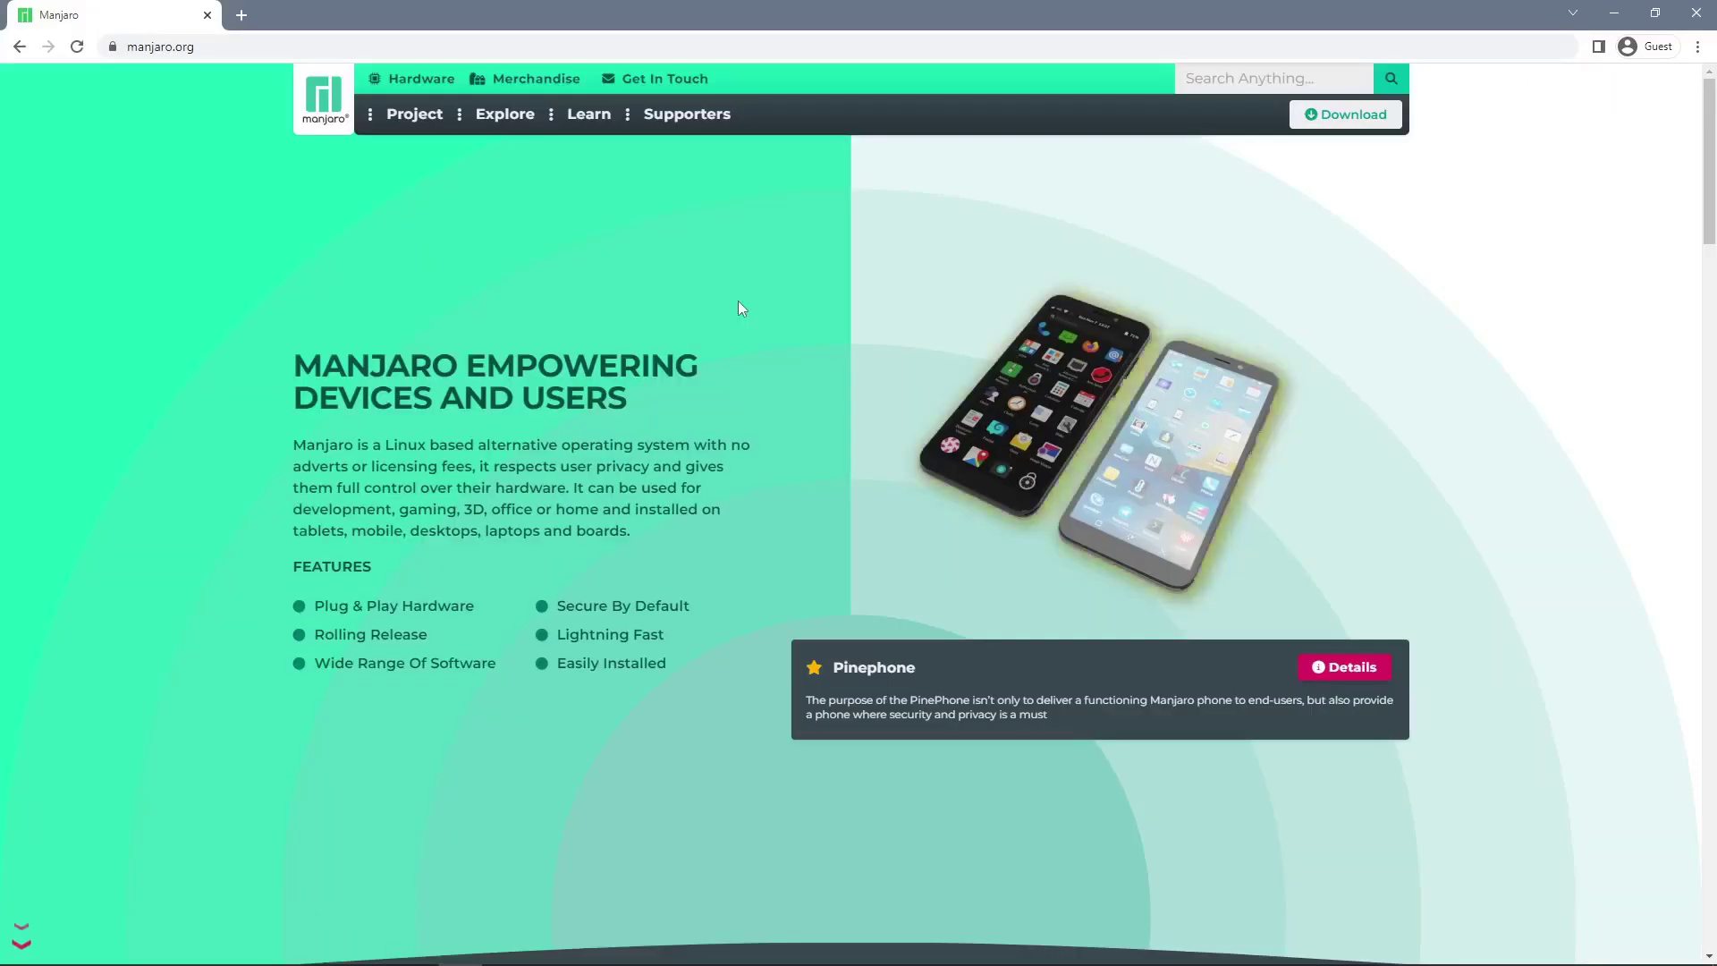
Go to Manjaro's download page and choose the X86_64 architecture.
left_click(1342, 116)
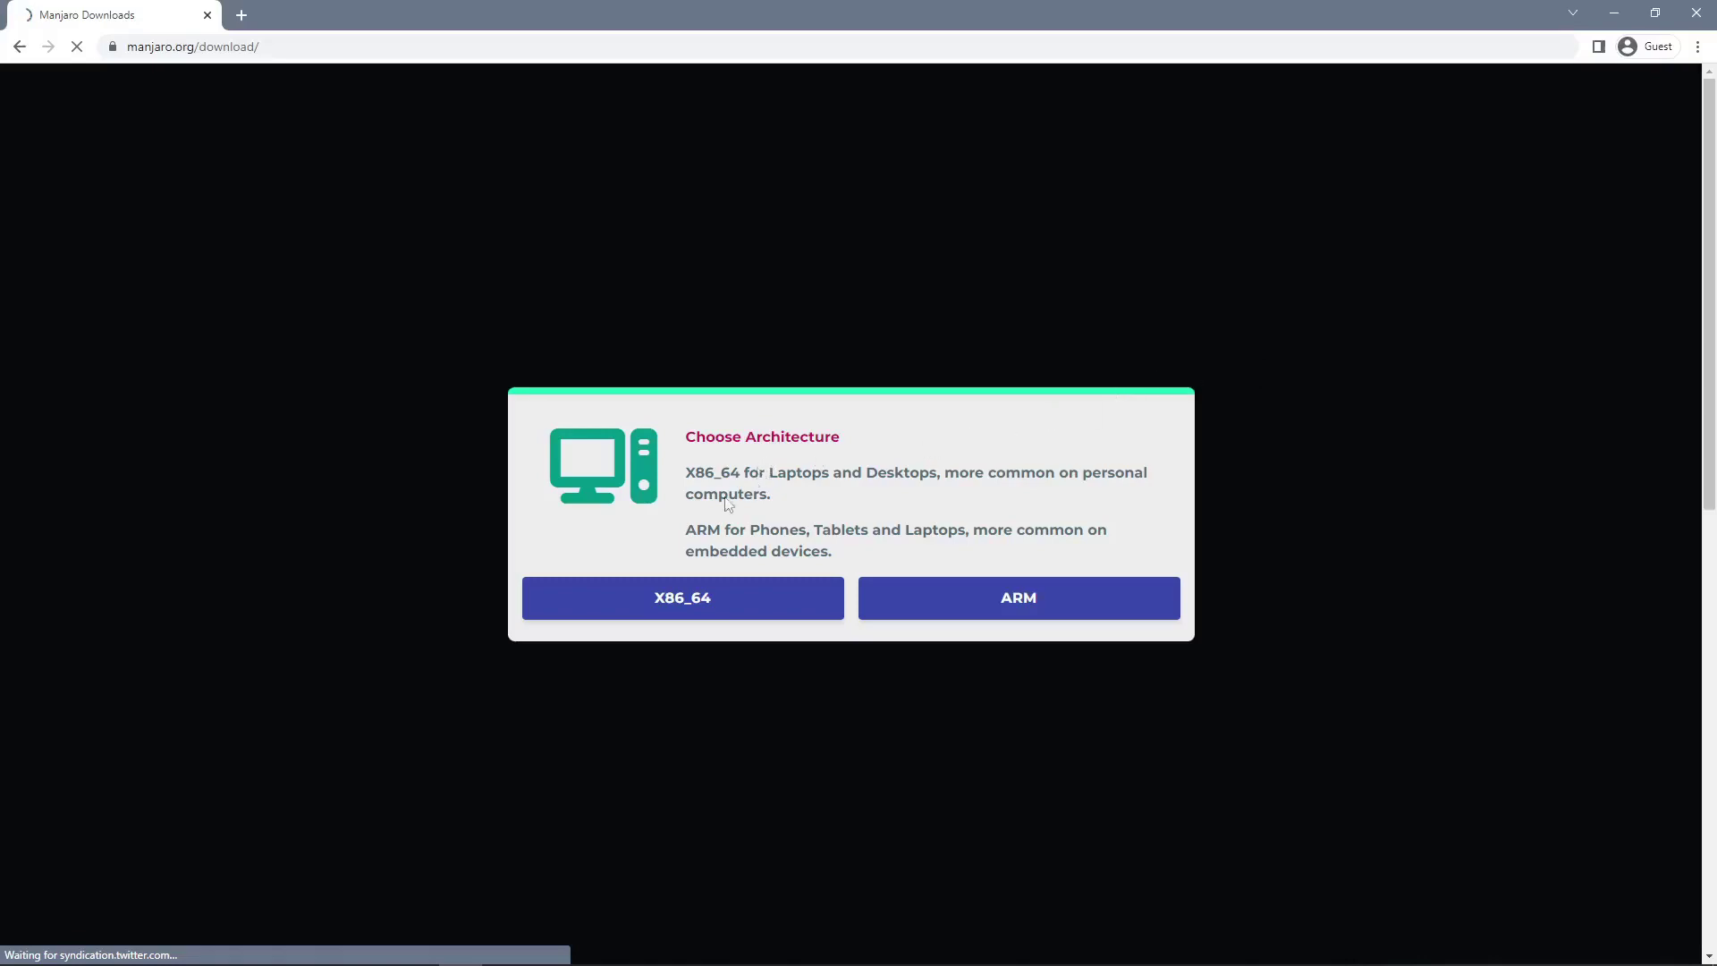
left_click(674, 604)
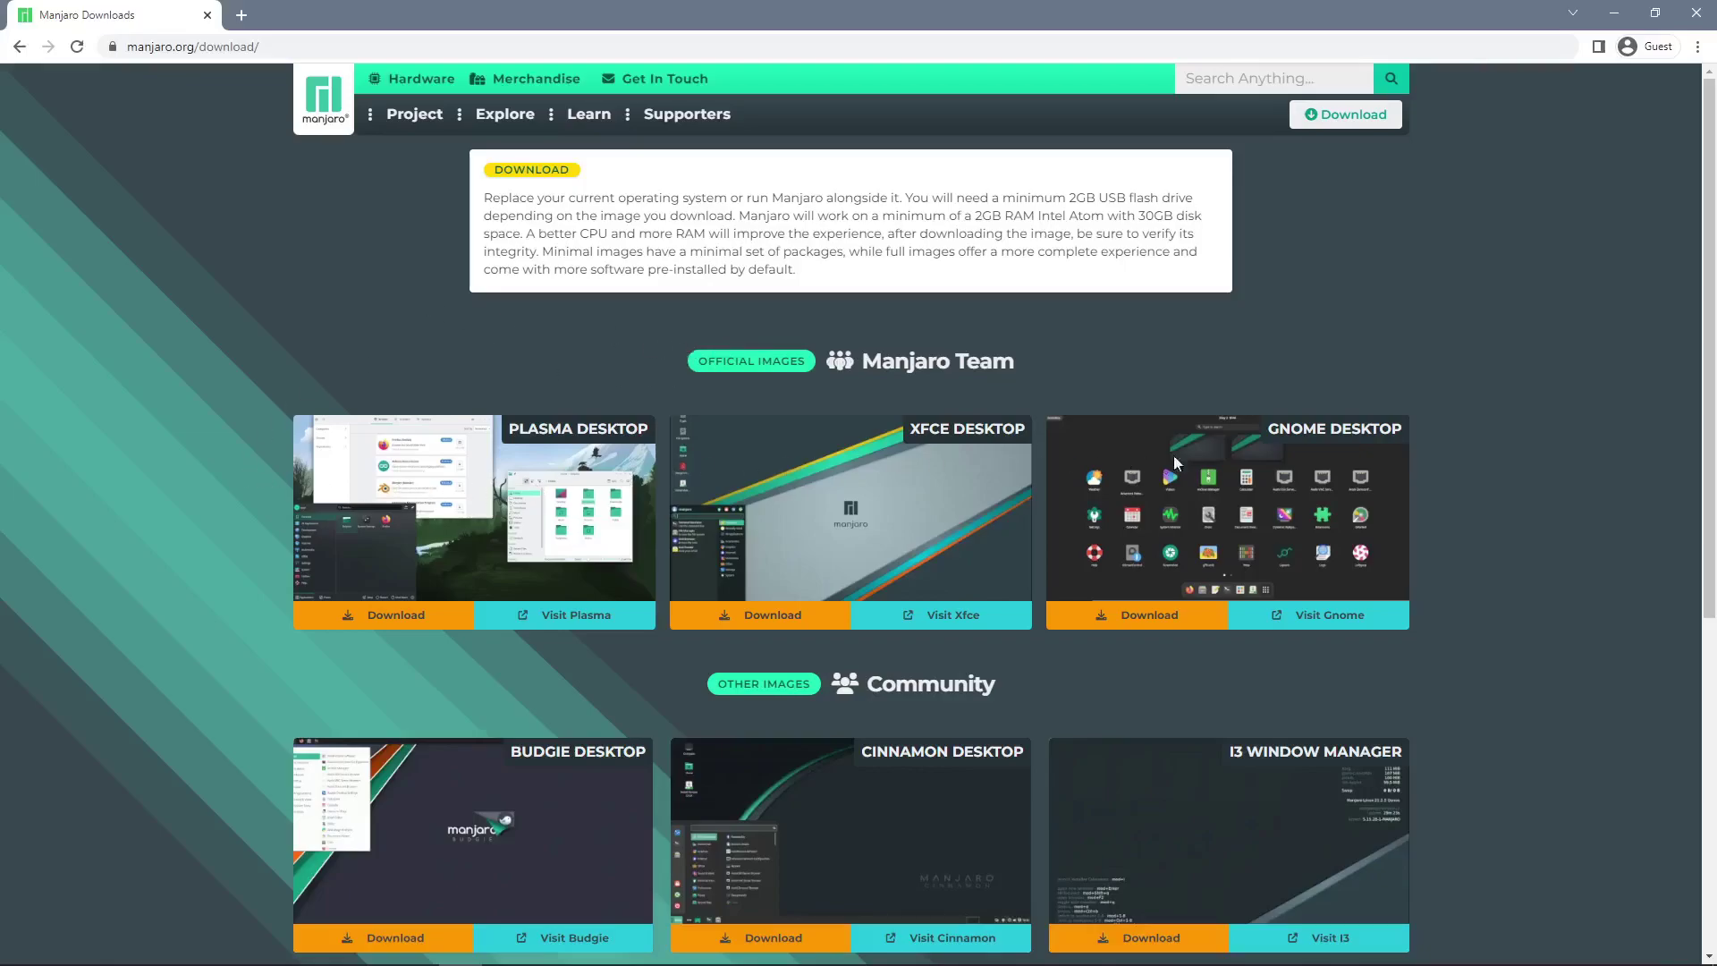
scroll(1174, 462, "down", 3)
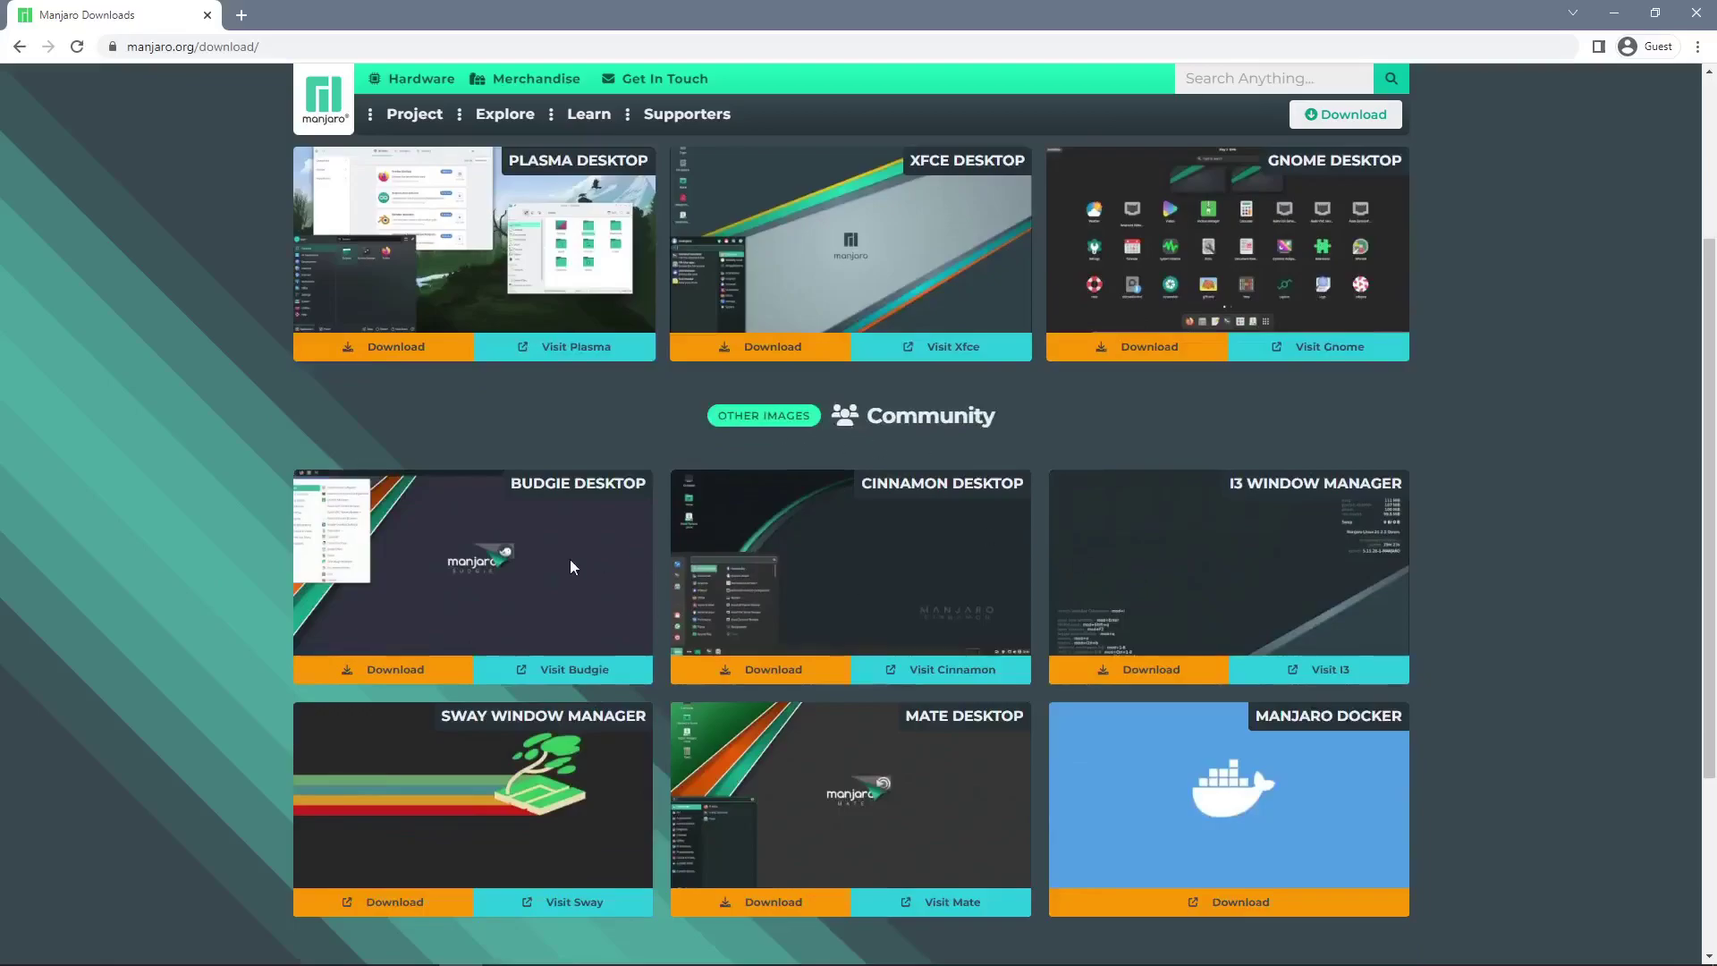
scroll(593, 674, "up", 3)
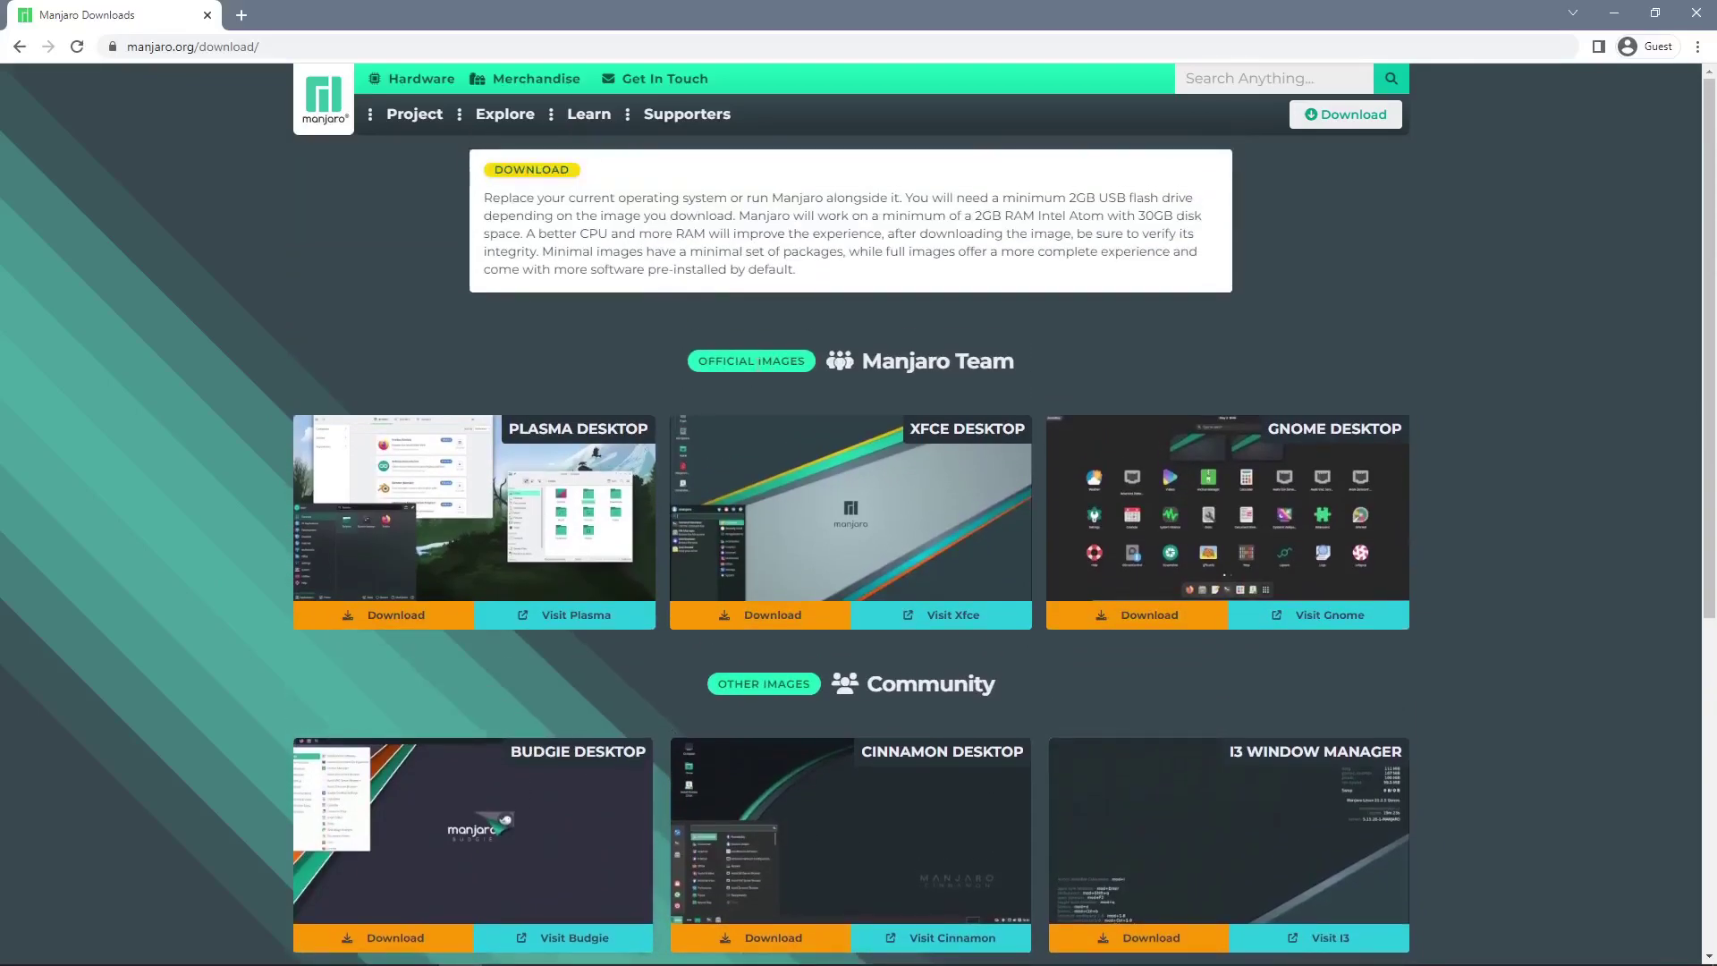
Start downloading the Plasma Desktop ISO image (manjaro-kde-22.0).
left_click(374, 621)
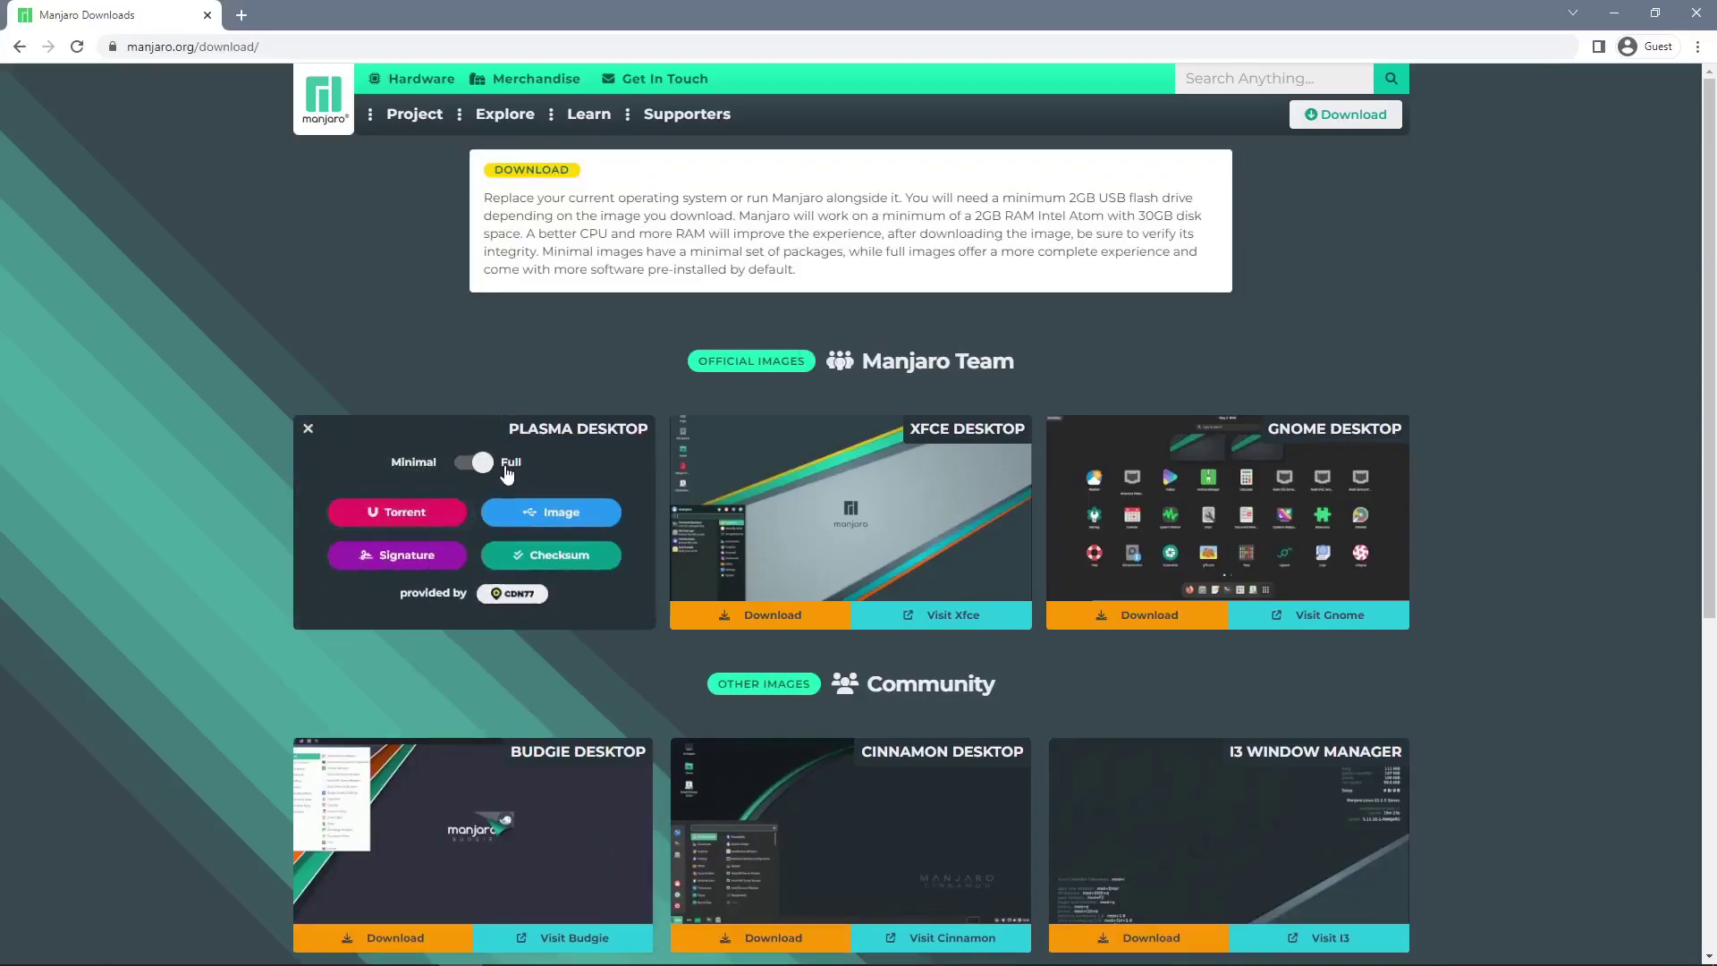
left_click(559, 518)
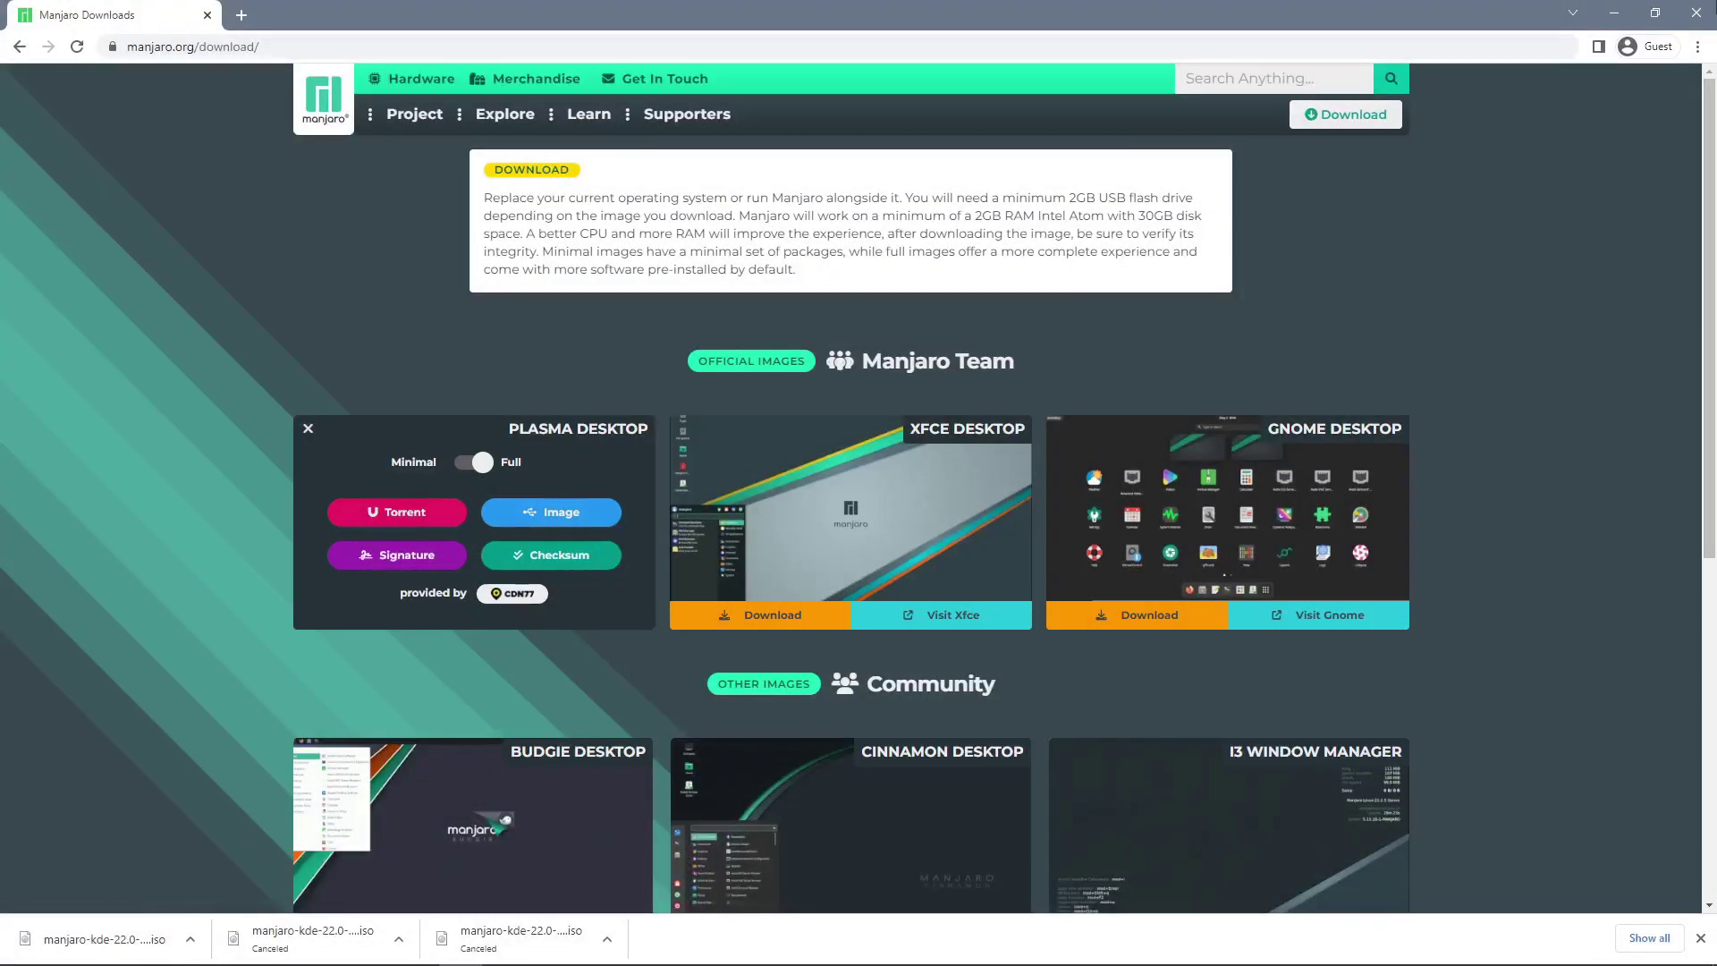
Close the browser and launch Microsoft Store from the Start menu app list.
left_click(1696, 13)
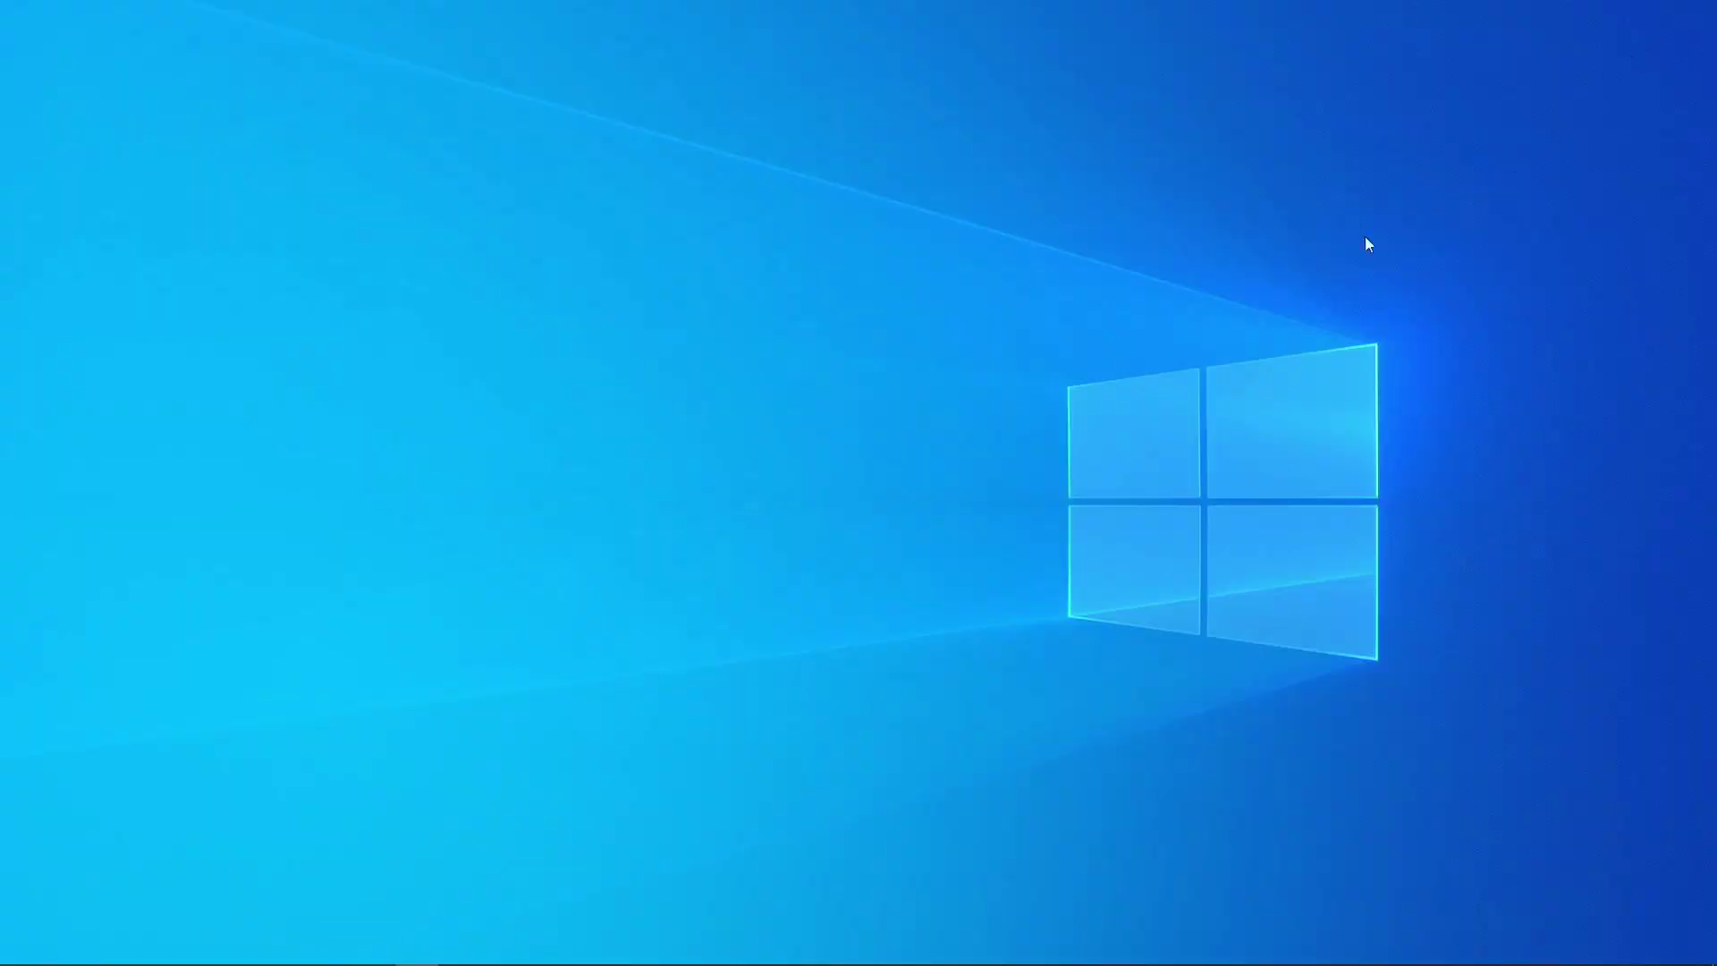
left_click(21, 948)
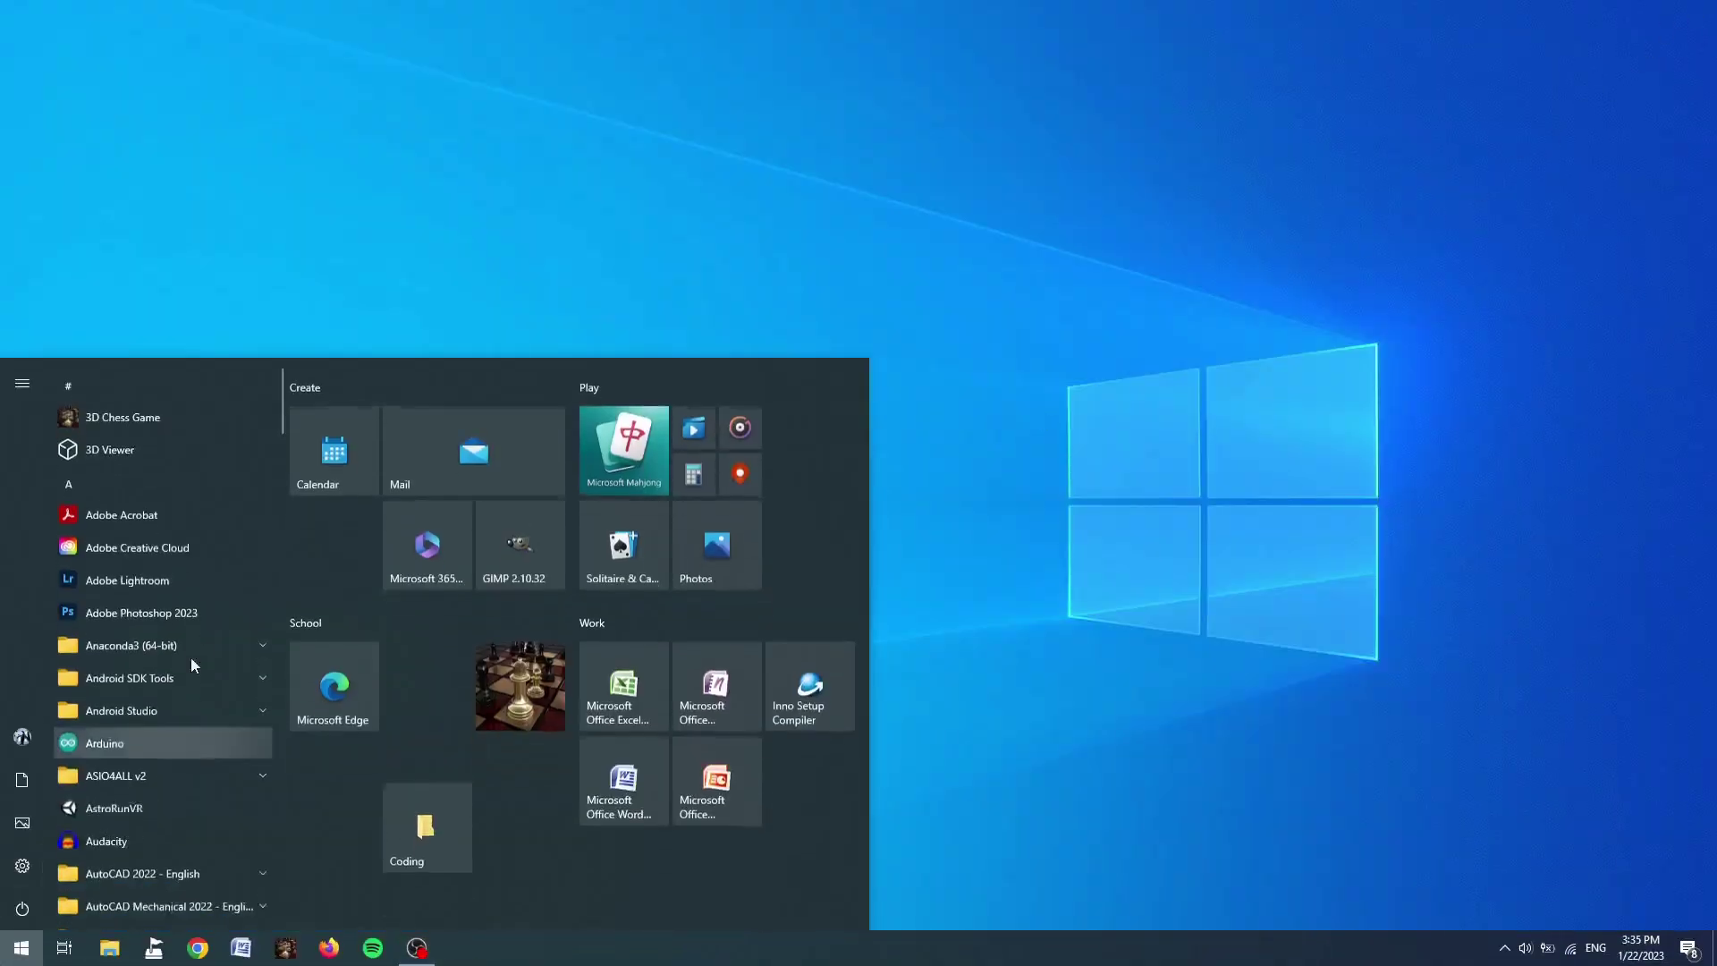
scroll(222, 580, "down", 10)
scroll(221, 587, "down", 9)
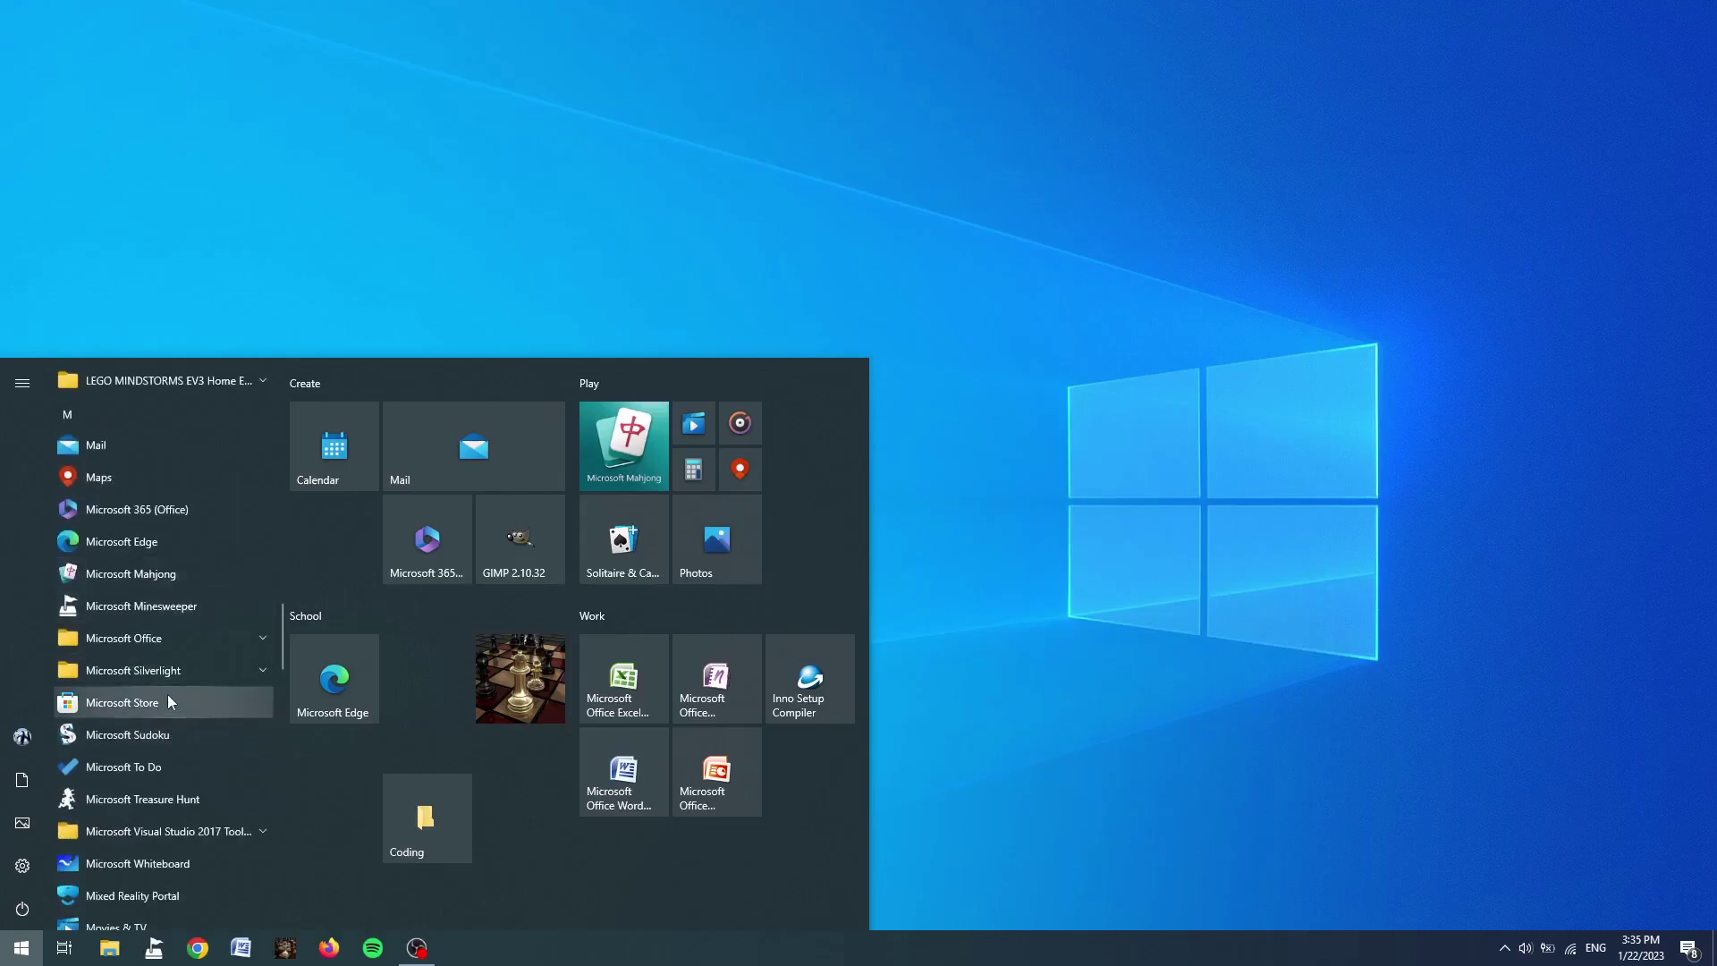
left_click(122, 702)
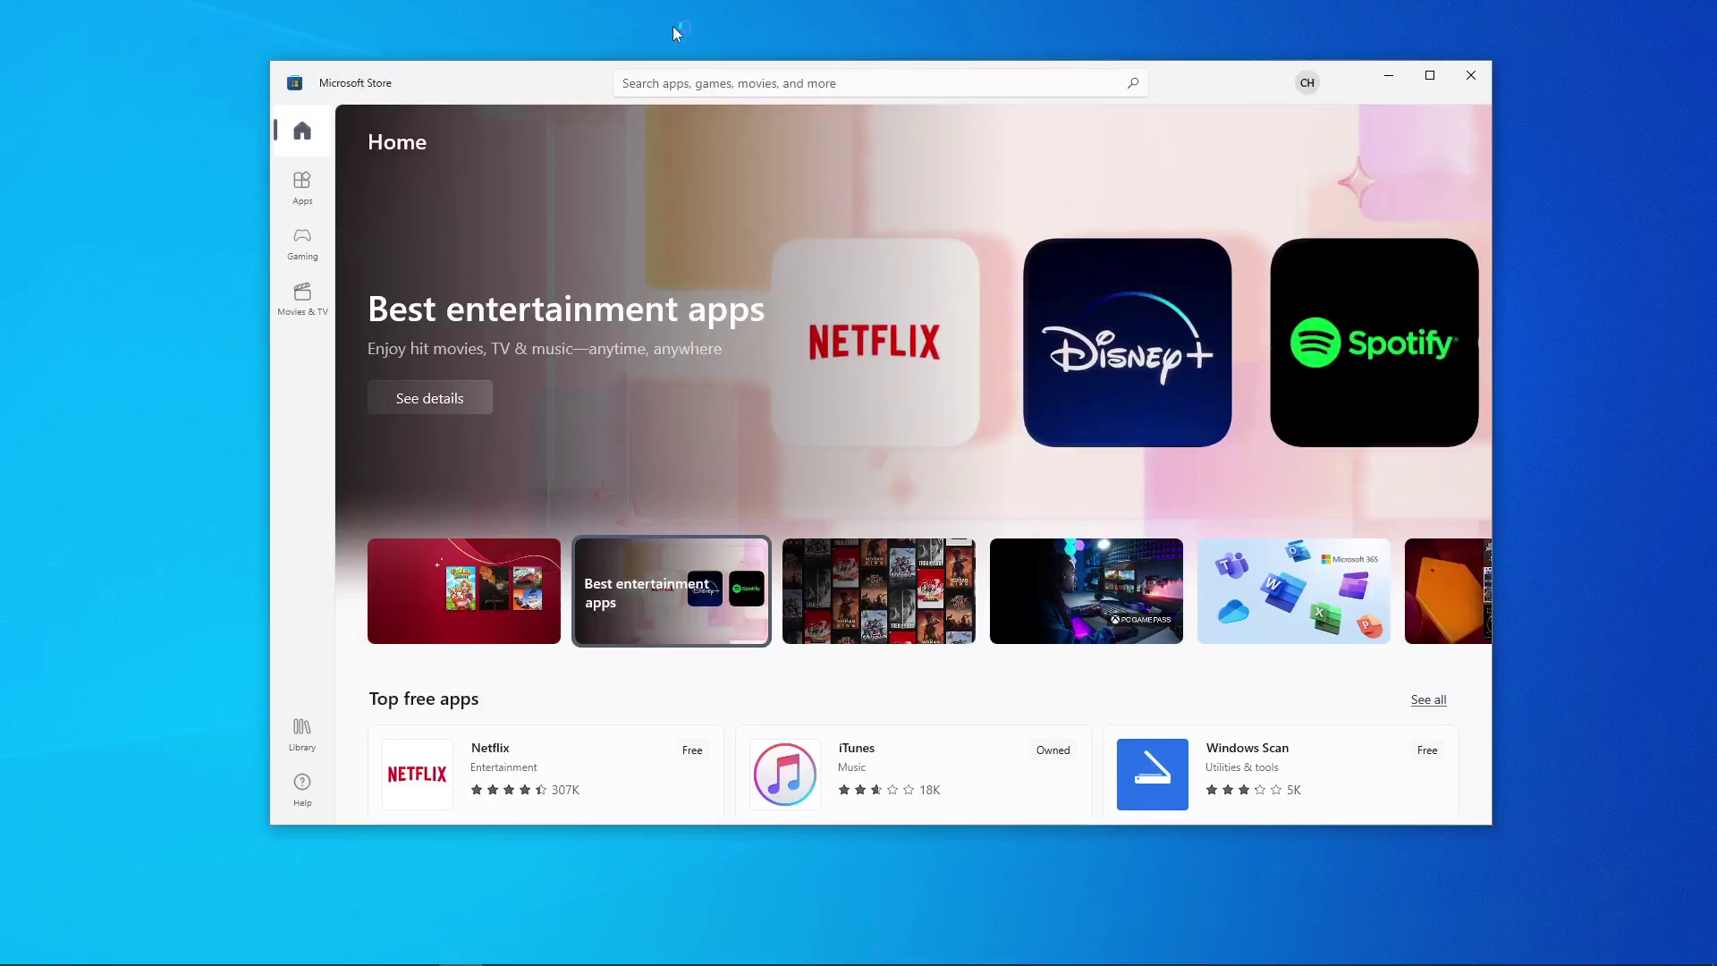
Search Microsoft Store for 'rufus' and install the Rufus app.
left_click(674, 76)
type("rufus")
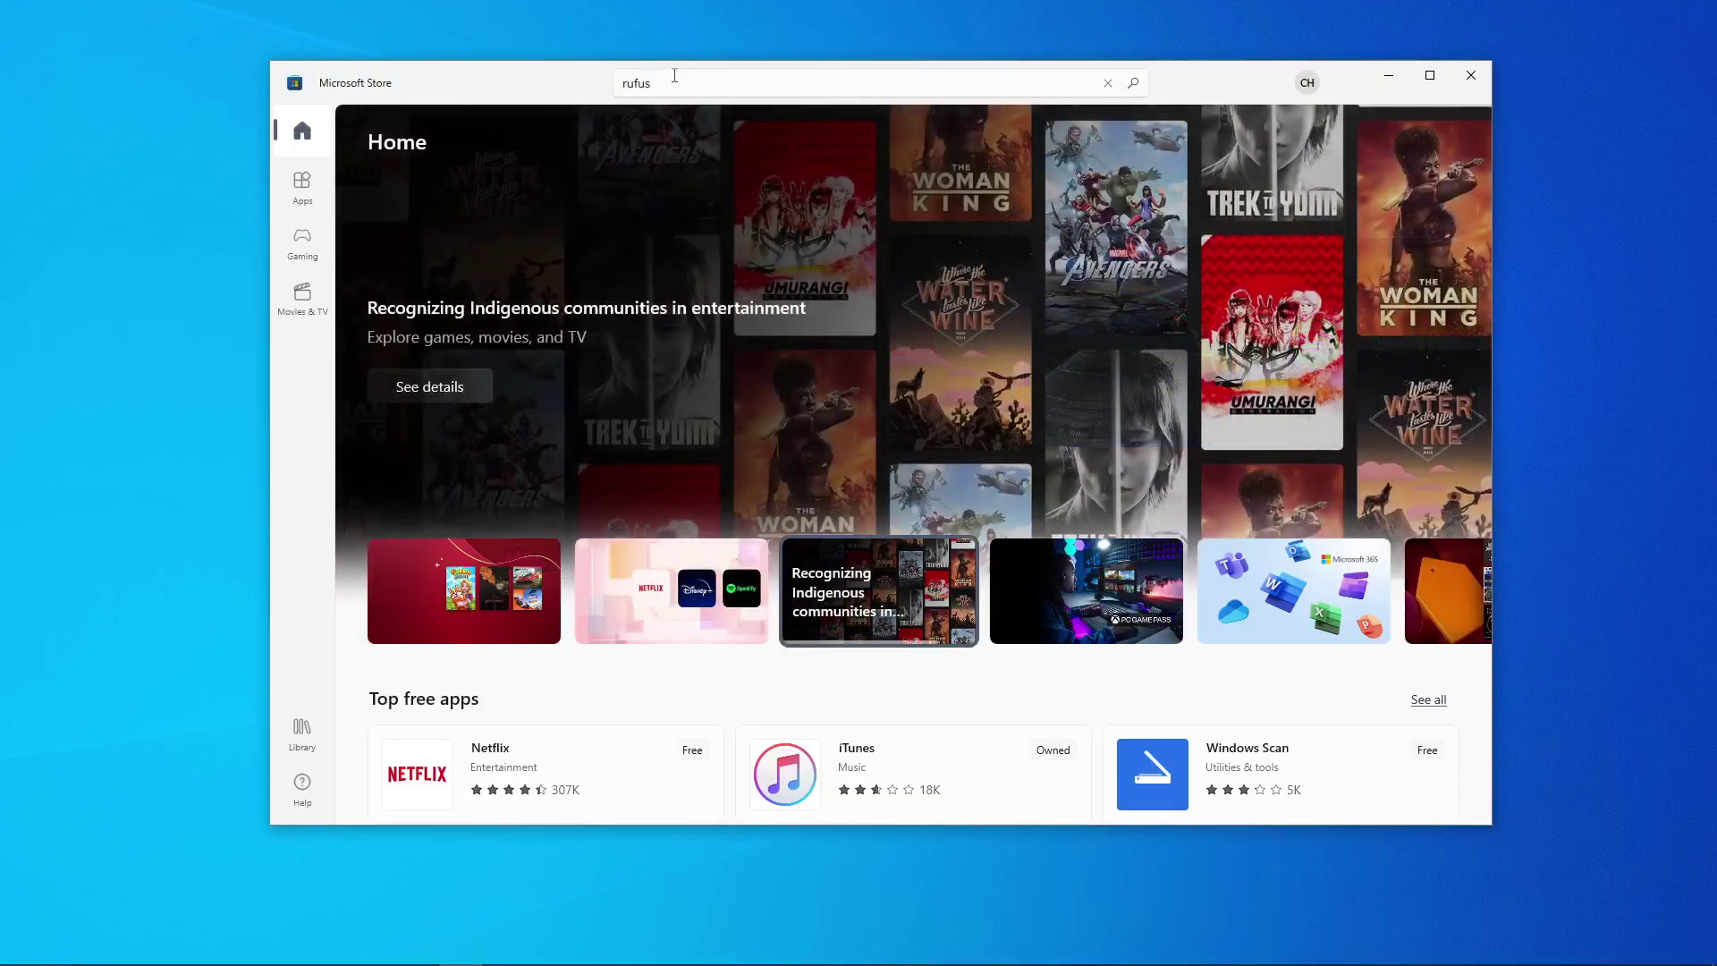
key("Return")
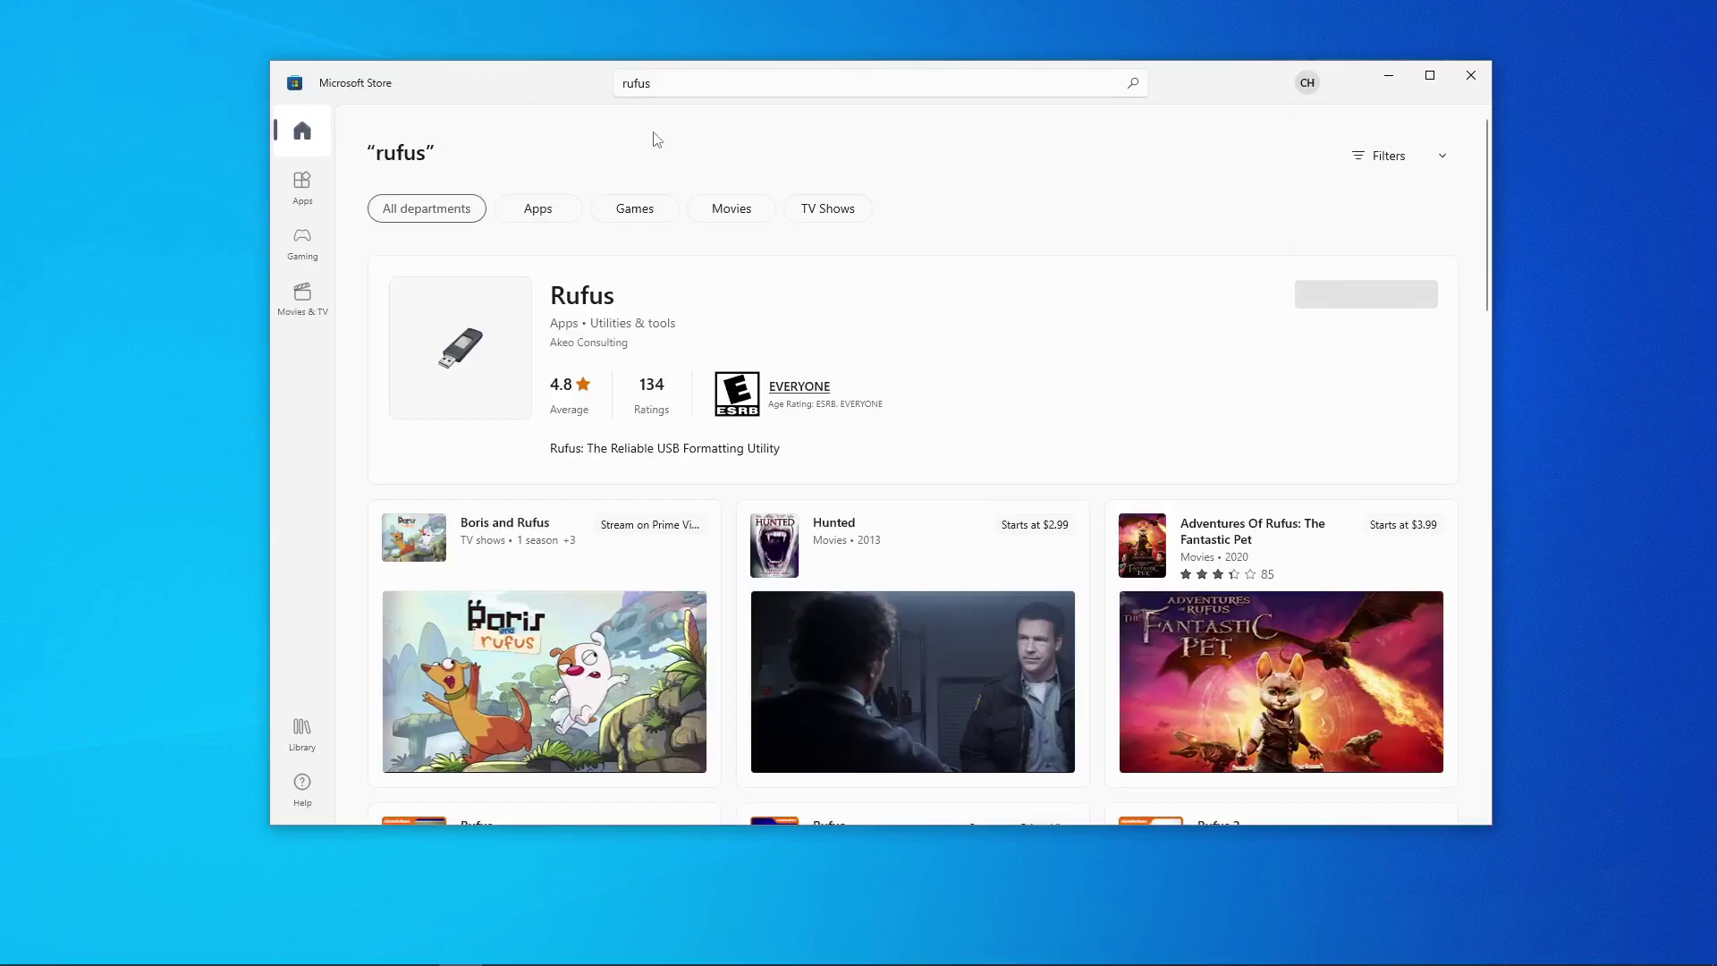
left_click(590, 313)
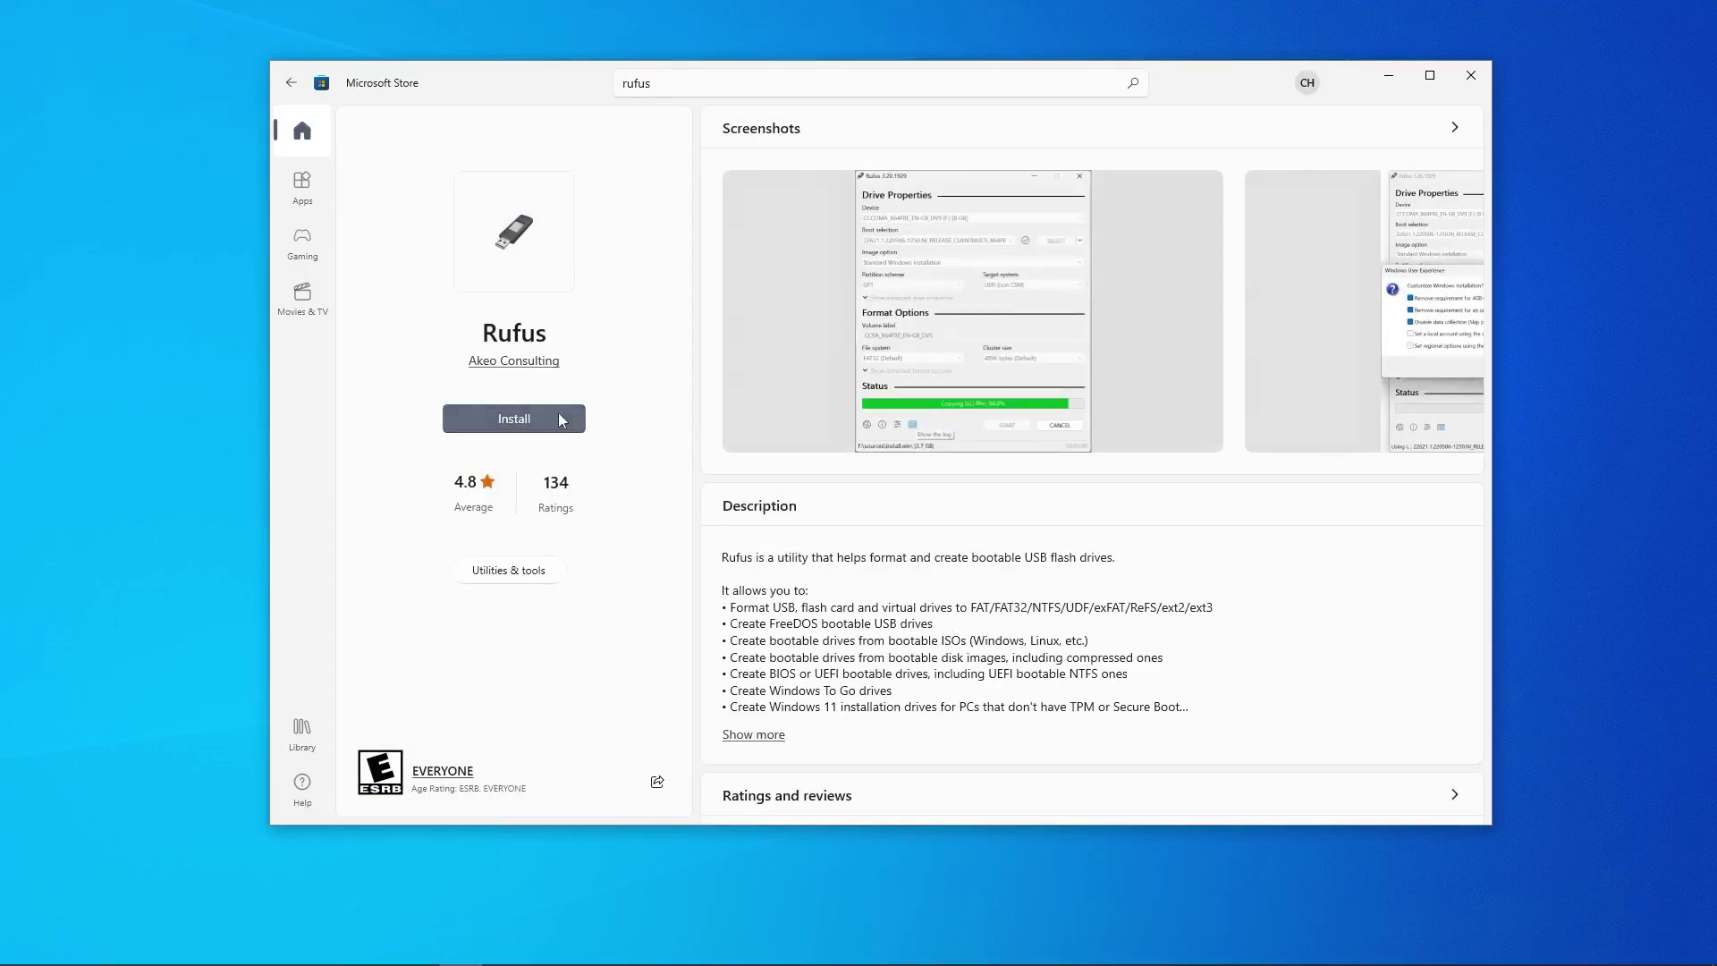
left_click(561, 420)
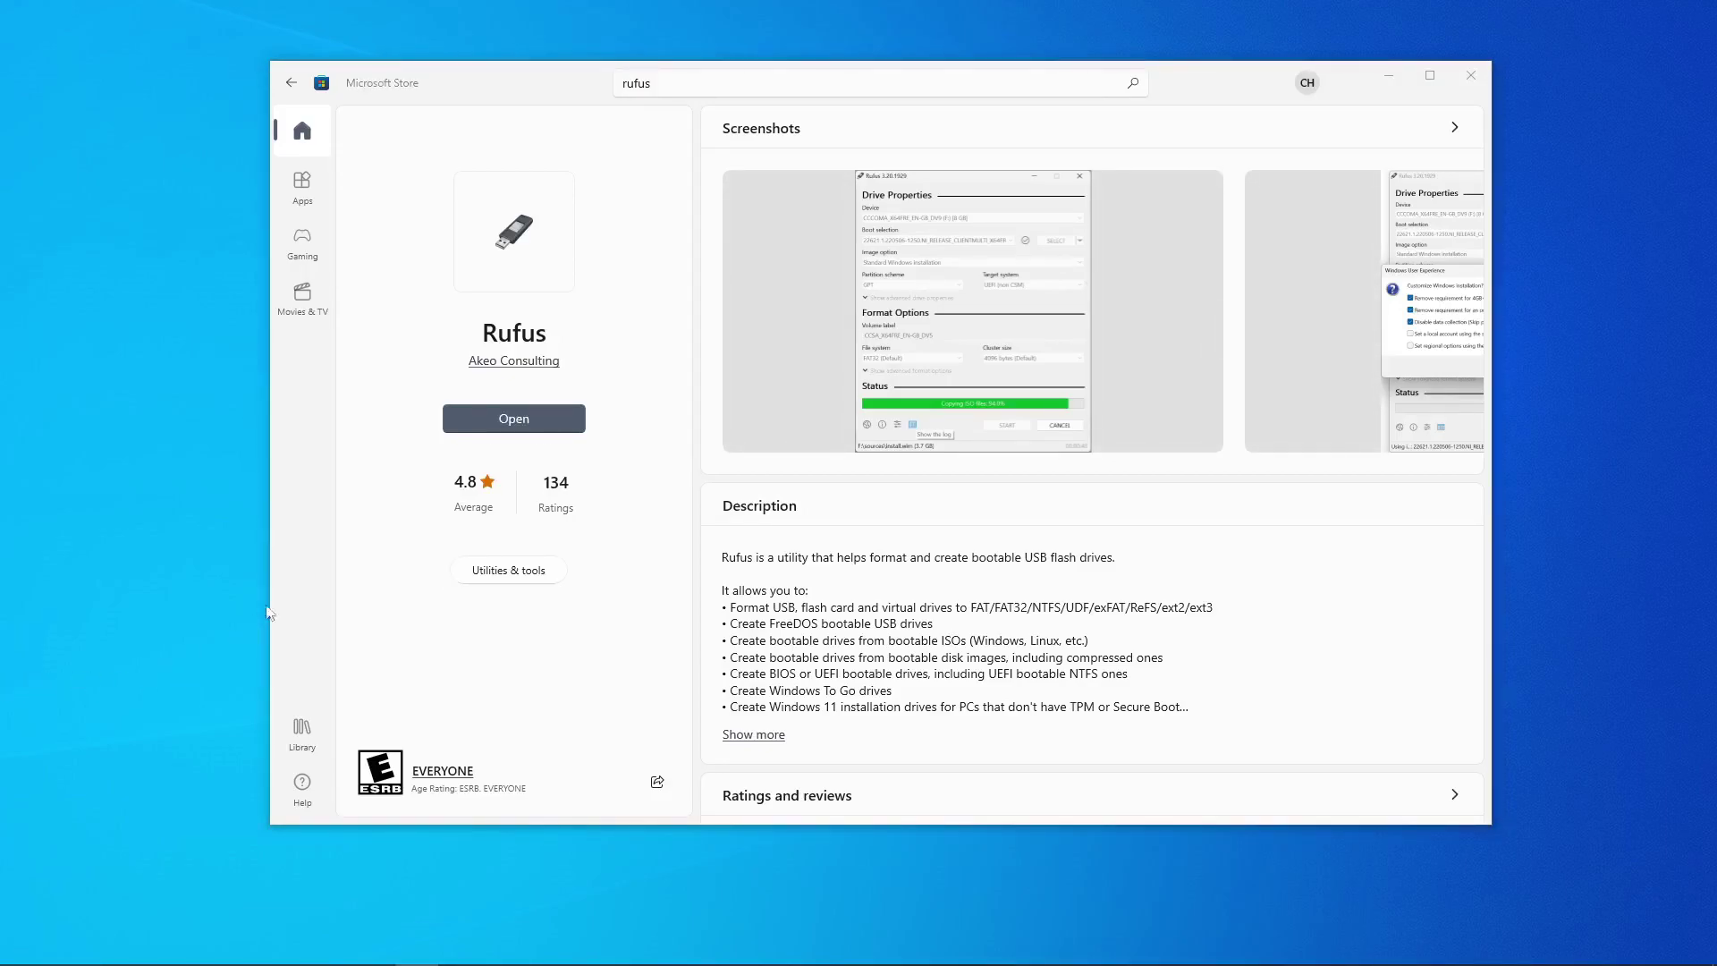
Launch Rufus and select USB DRIVE (F:) [32 GB] as the target device.
left_click(457, 419)
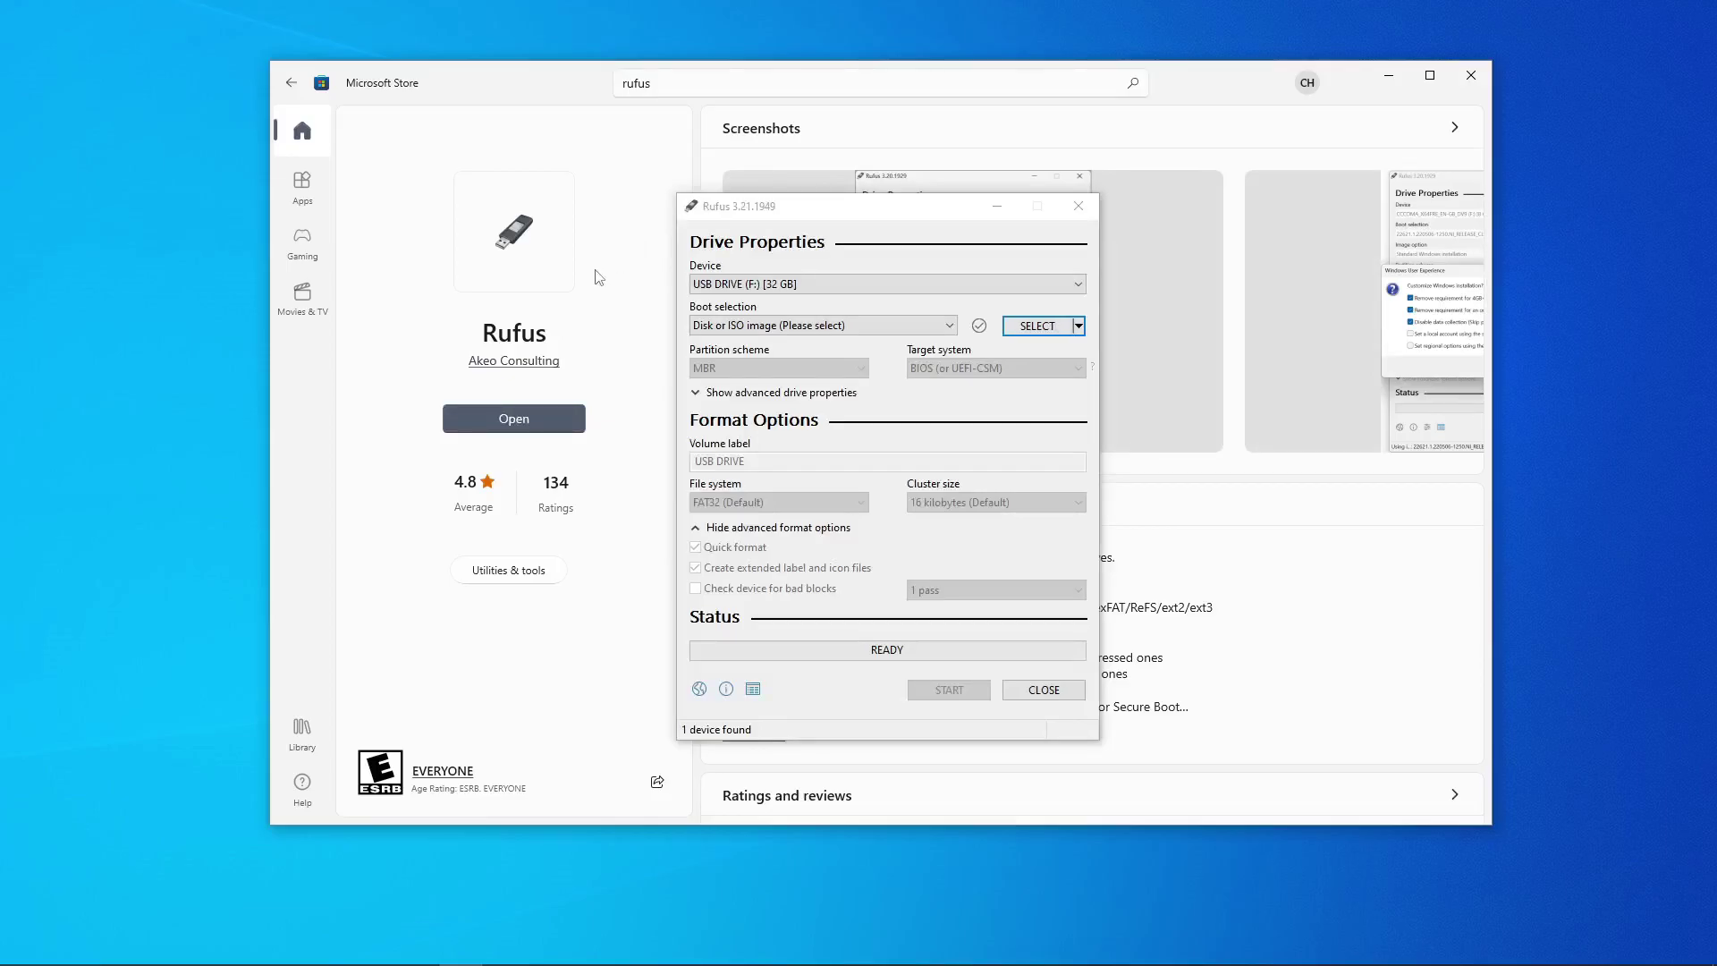
left_click(716, 284)
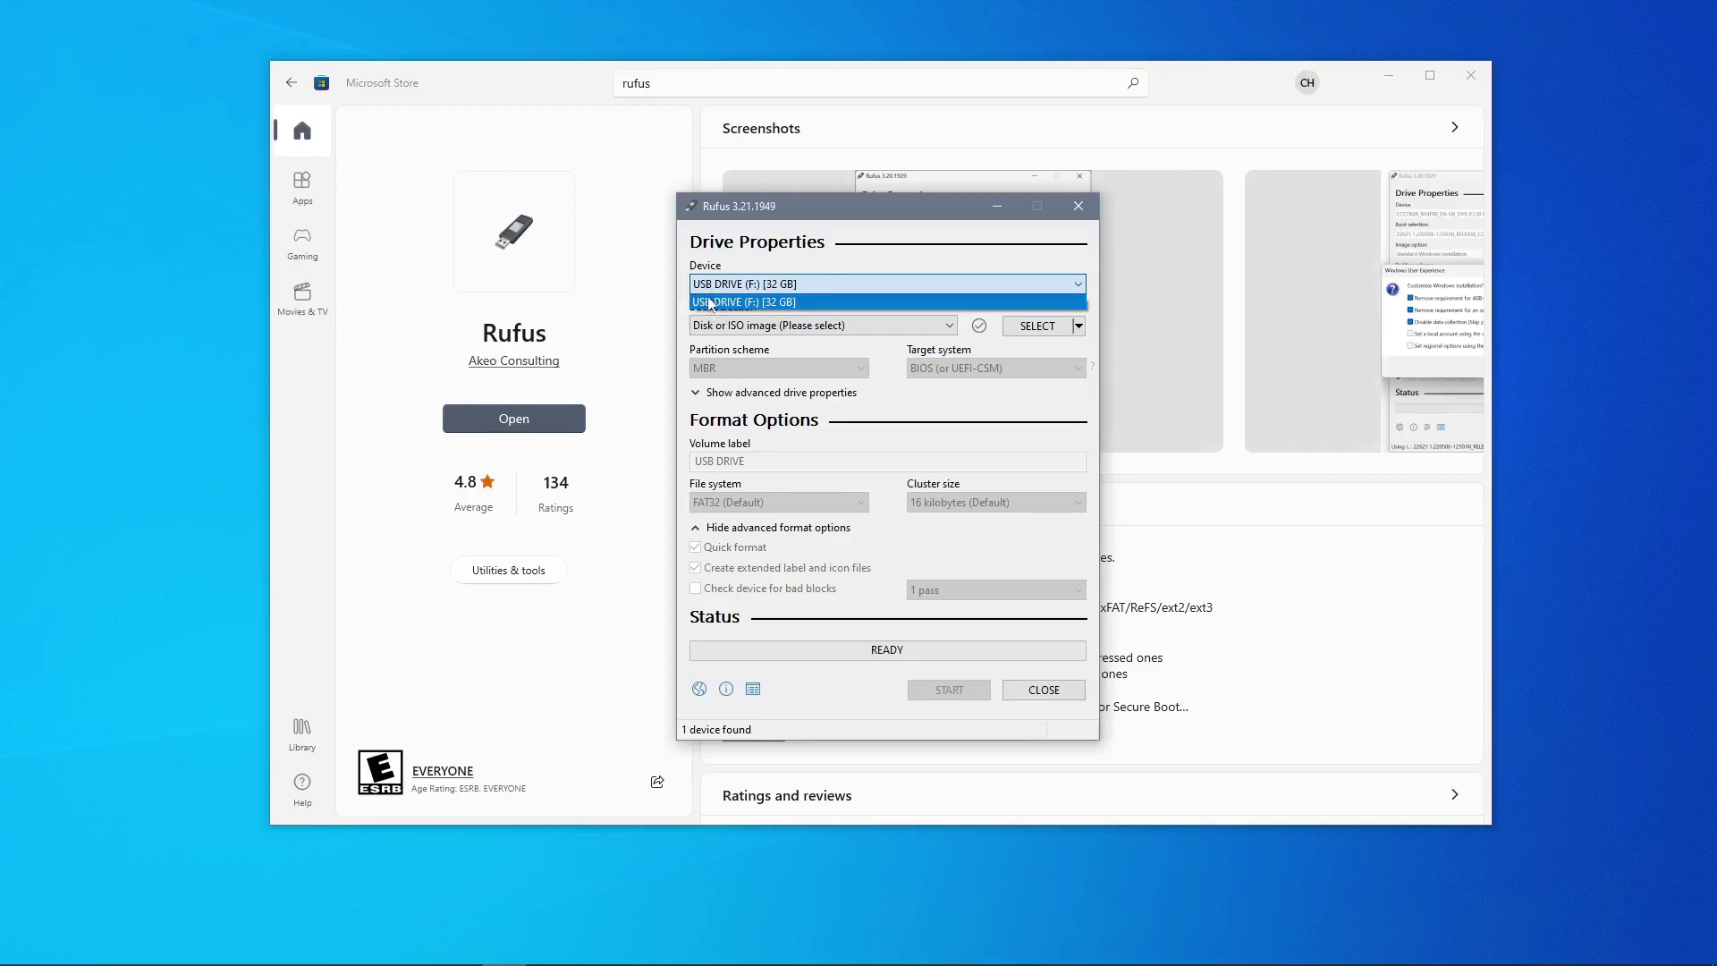
left_click(715, 302)
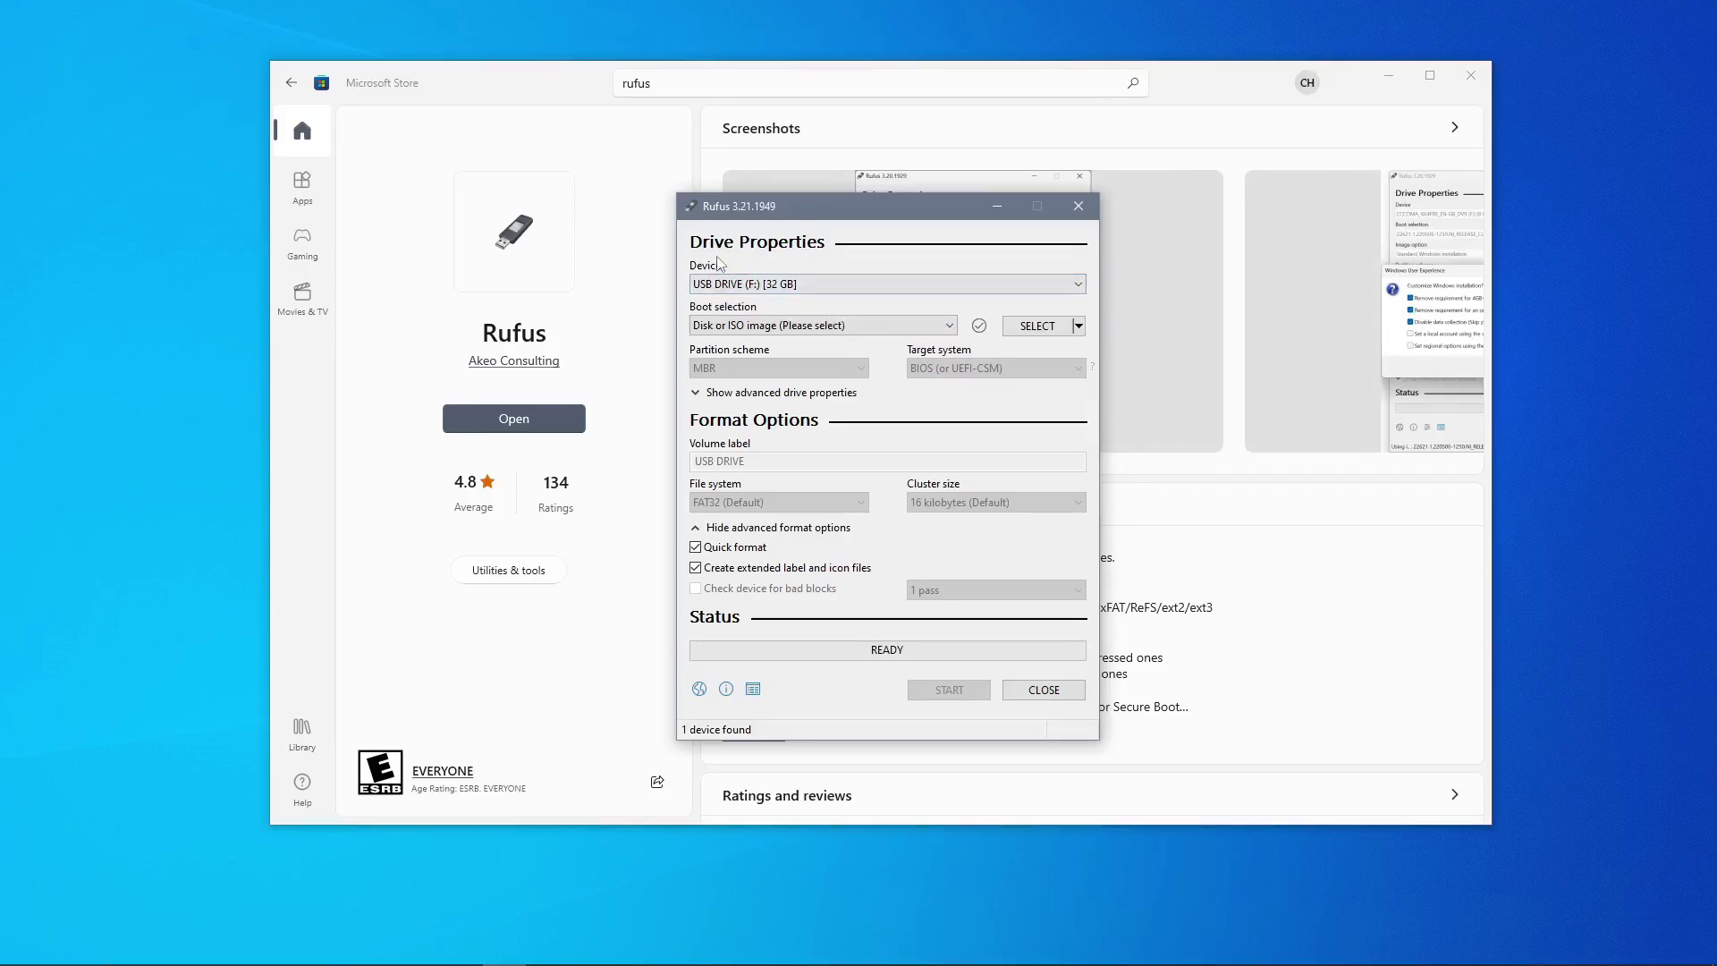
Load manjaro-kde-22.0-minimal-221224-linux61.iso from Downloads and accept DD image writing mode.
left_click(1030, 335)
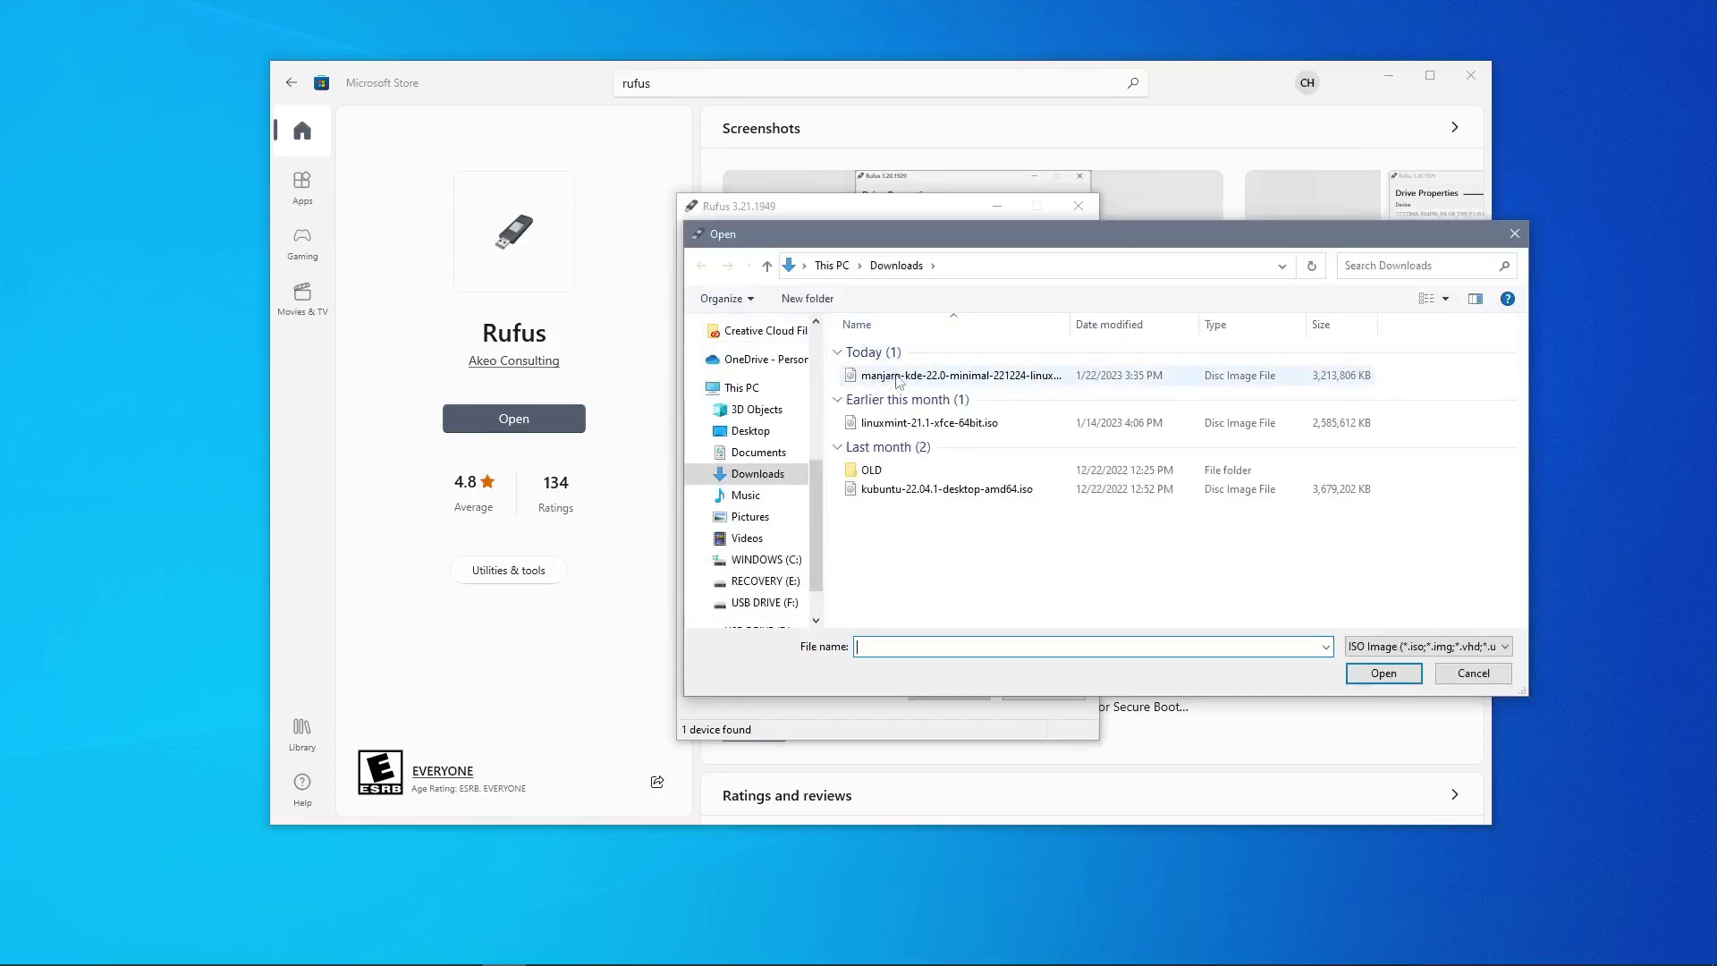
double_click(888, 376)
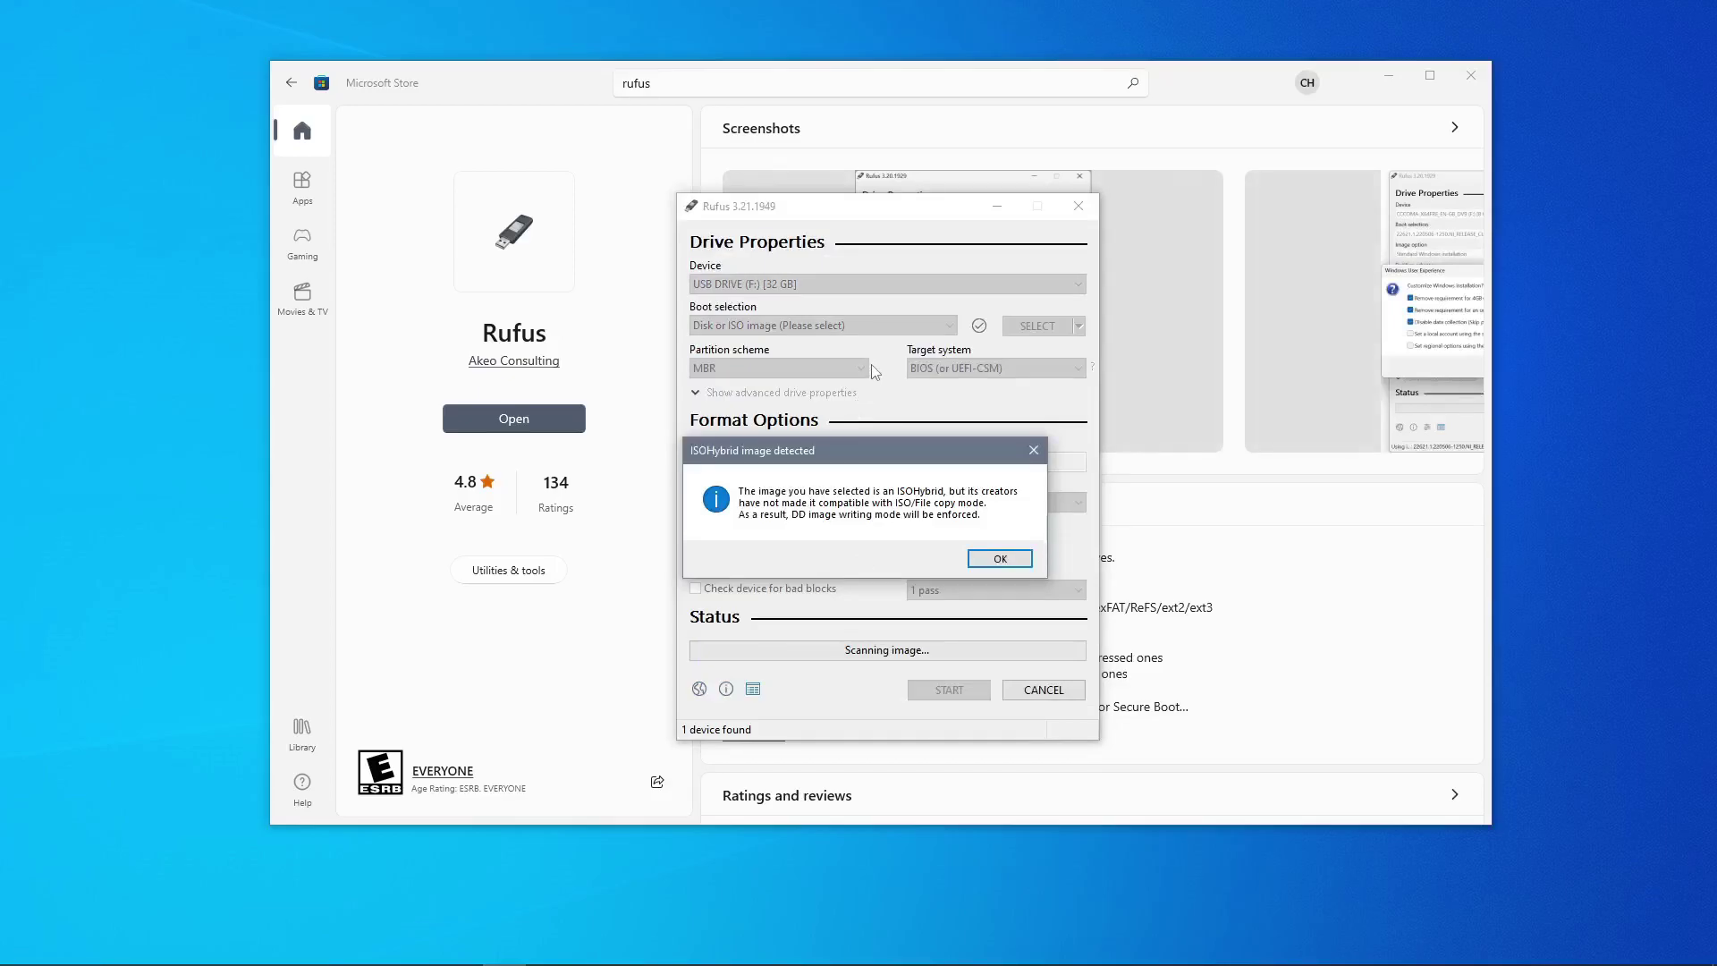
left_click(982, 560)
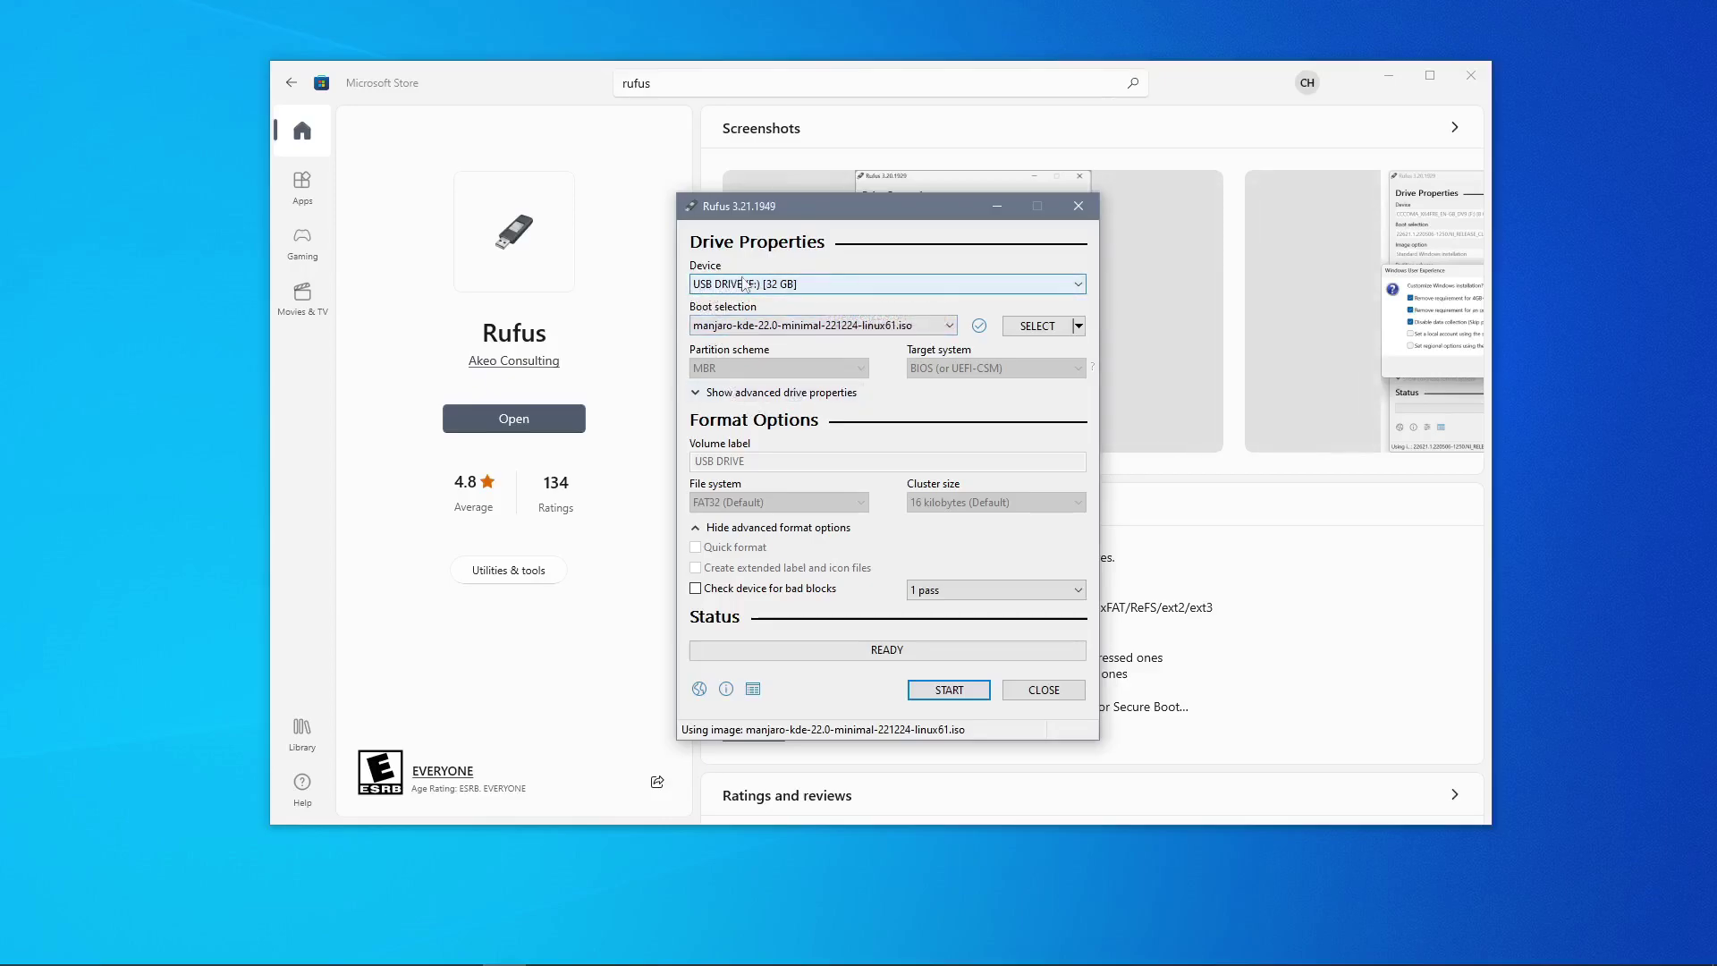
Write the image to the USB drive, confirming data erasure, then close Rufus at READY.
left_click(950, 689)
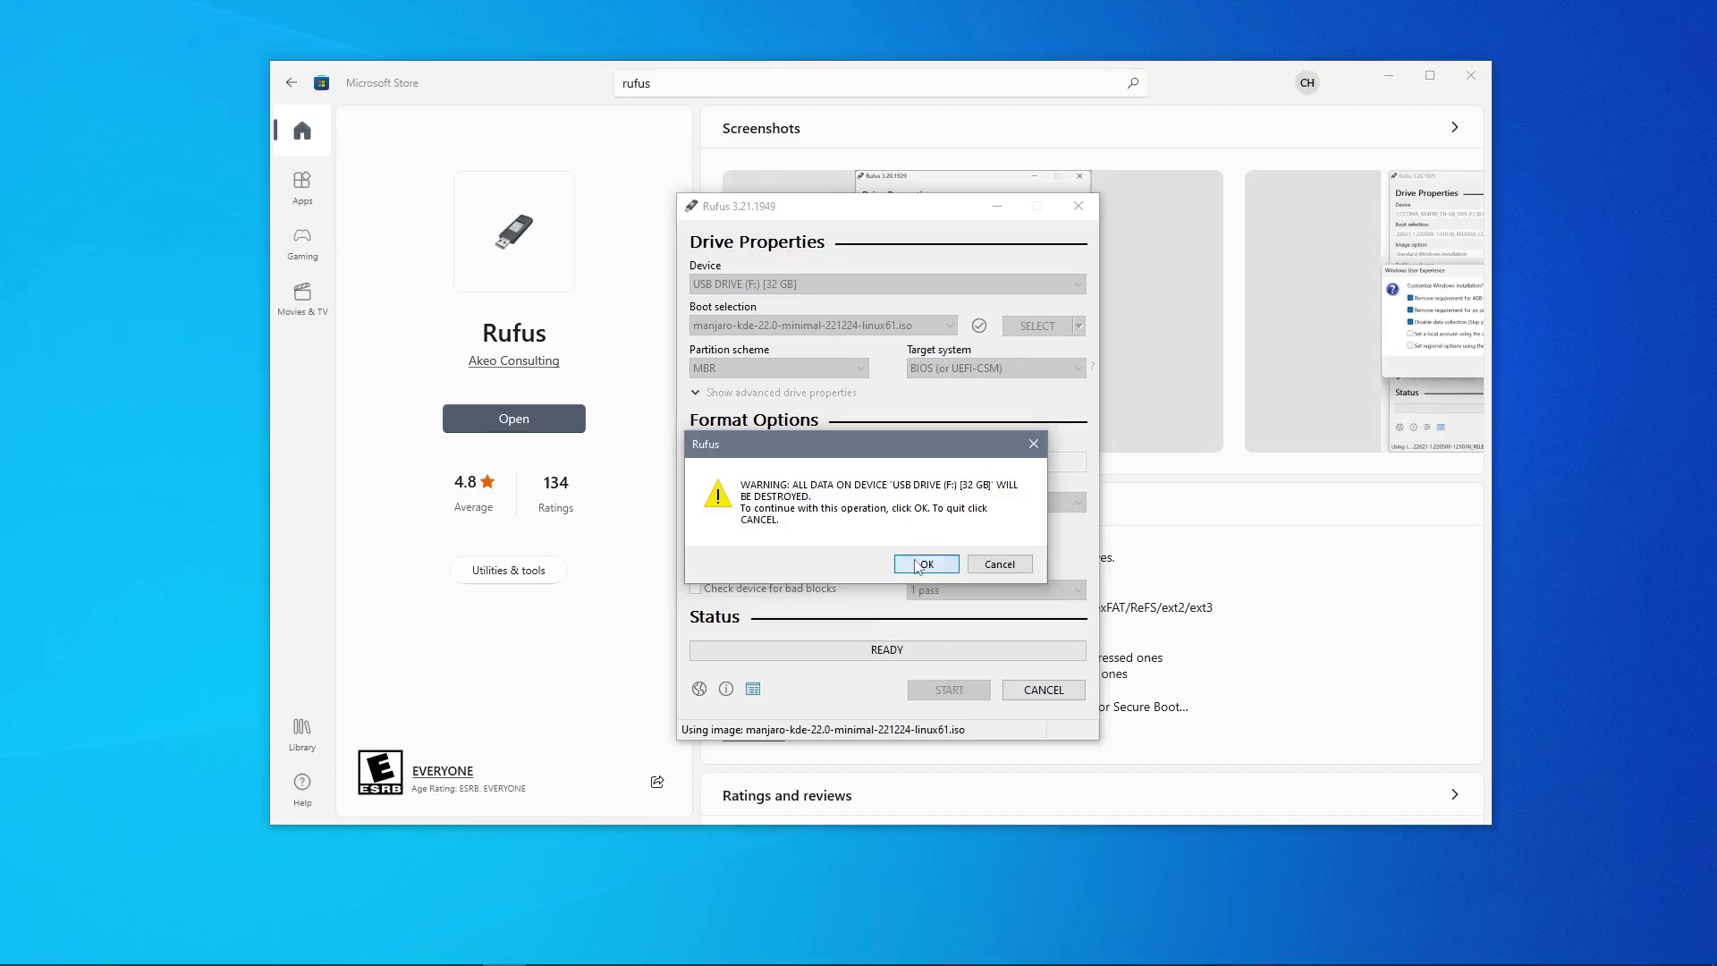
left_click(946, 563)
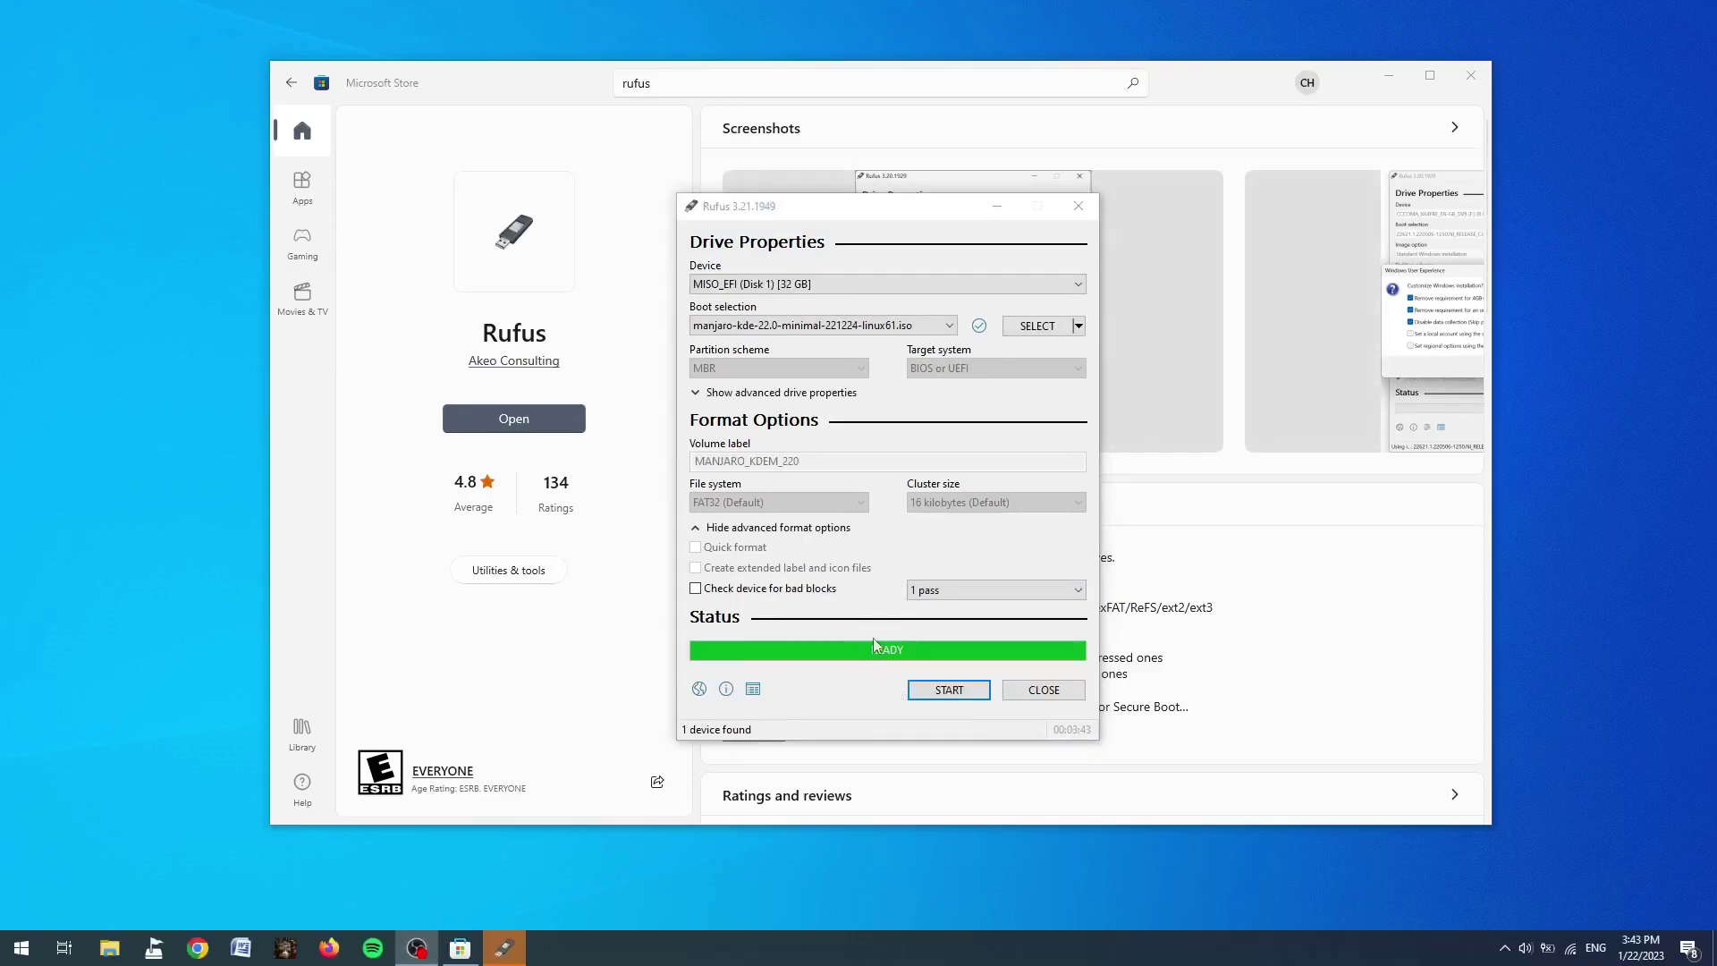
left_click(1050, 696)
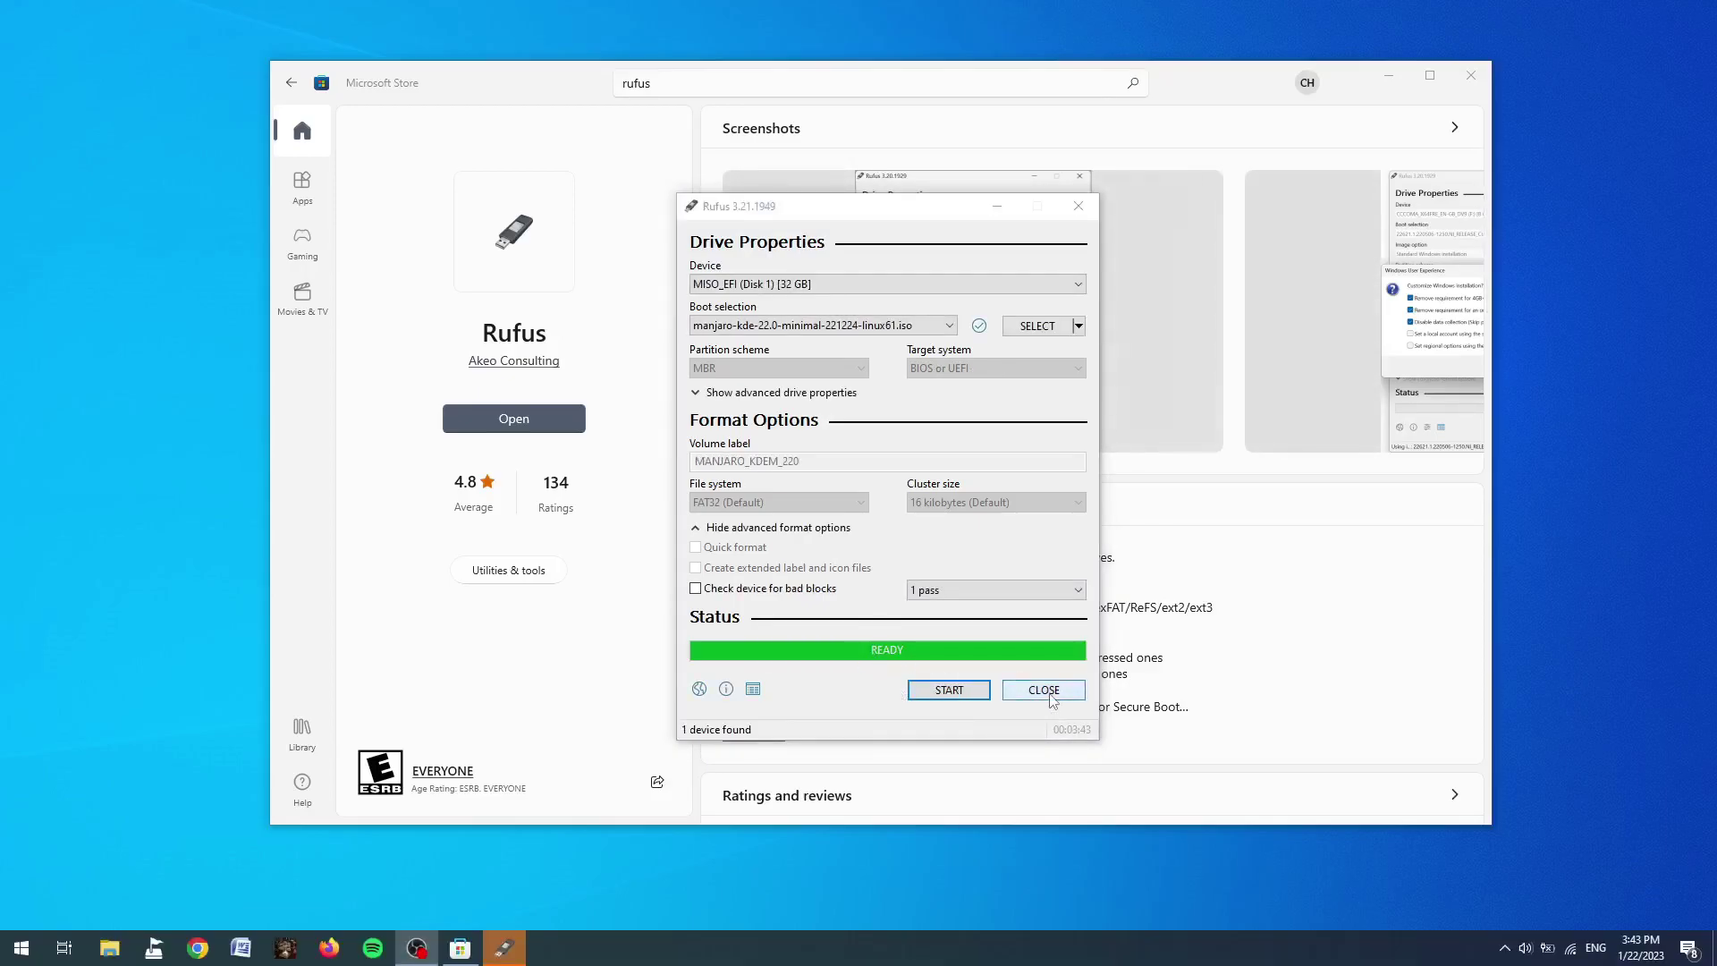